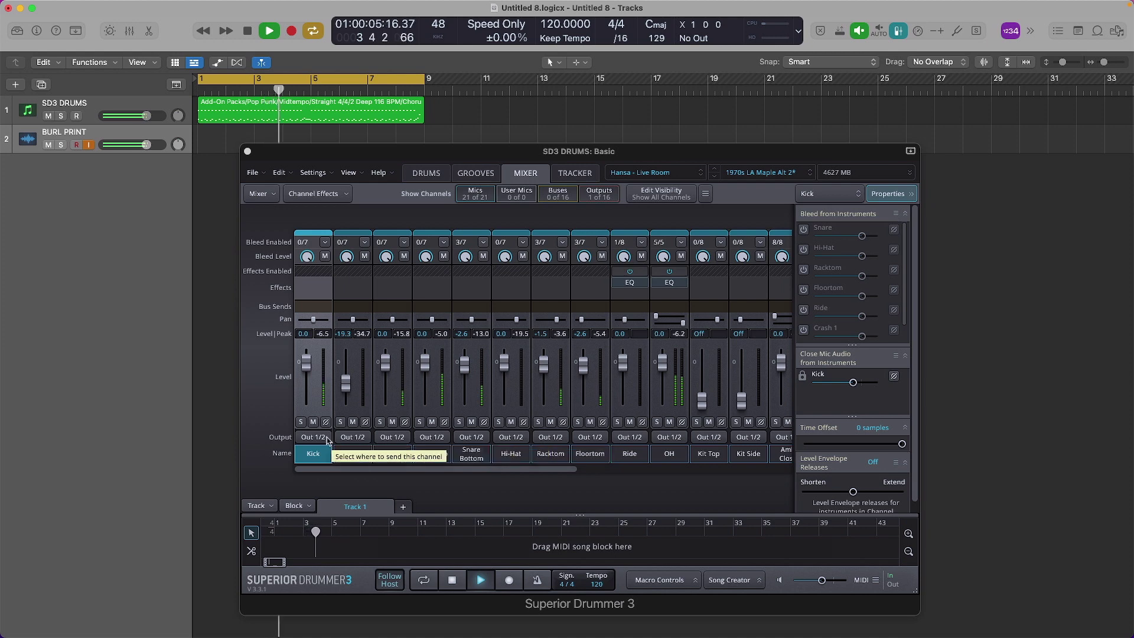
# Step: Check the Kick channel's output destinations and apply stereo outputs to the Superior Drummer mixer channels
pyautogui.click(341, 442)
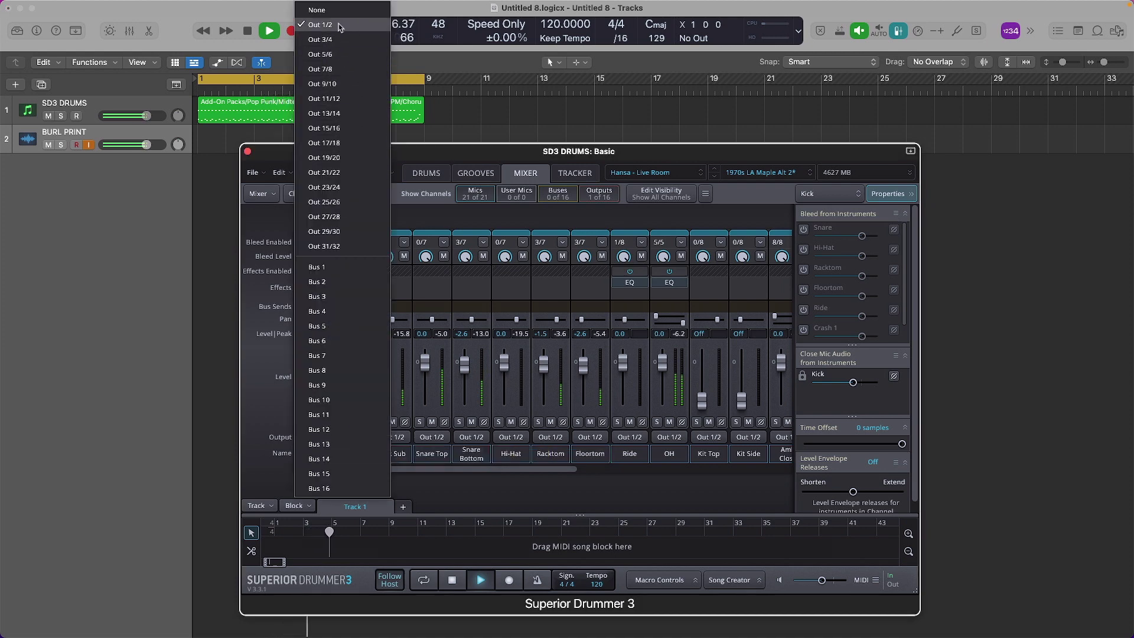
pyautogui.click(472, 151)
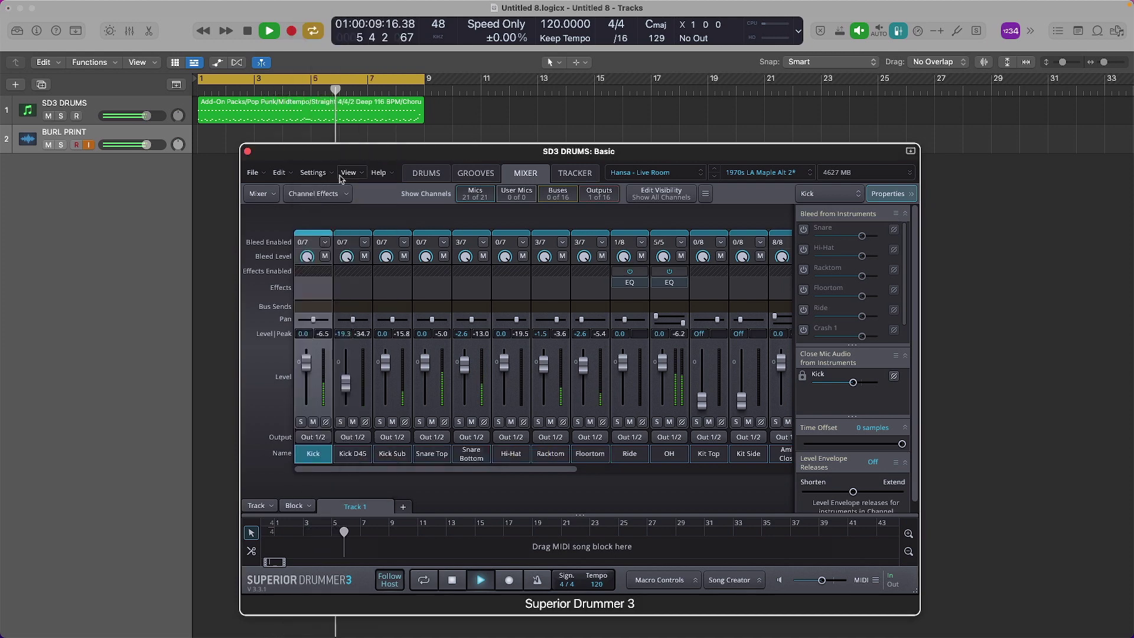
pyautogui.click(260, 194)
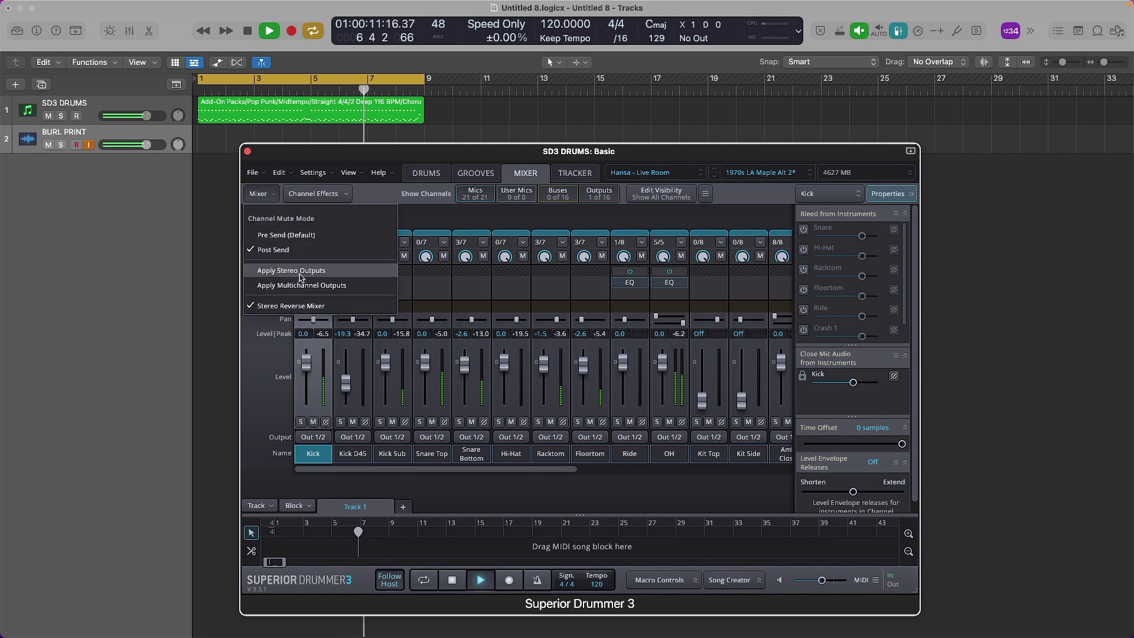
pyautogui.click(294, 272)
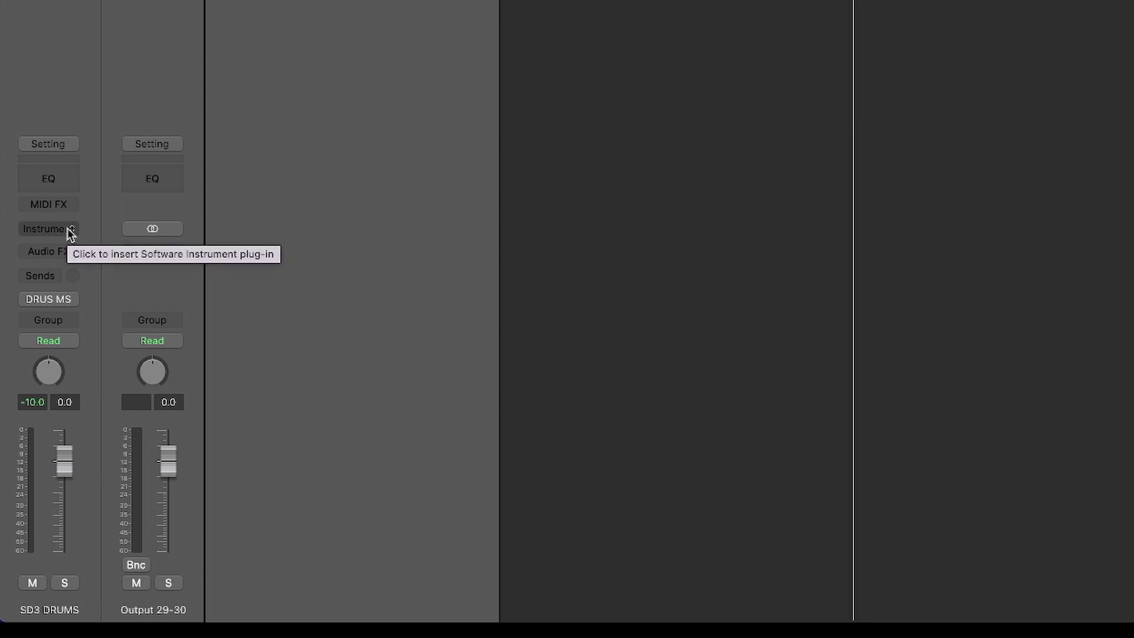
# Step: Insert Superior Drummer 3 as a Multi-Output (16xStereo) instrument on the SD3 DRUMS channel and reposition its window so it is fully visible
pyautogui.click(70, 230)
pyautogui.moveTo(90, 287)
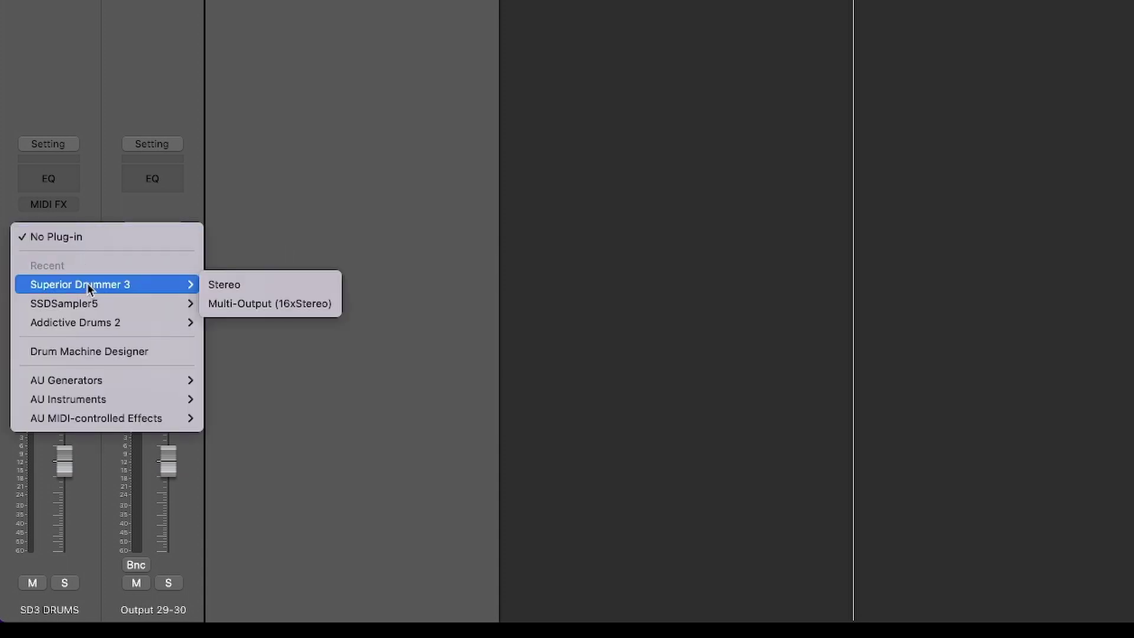
pyautogui.click(260, 306)
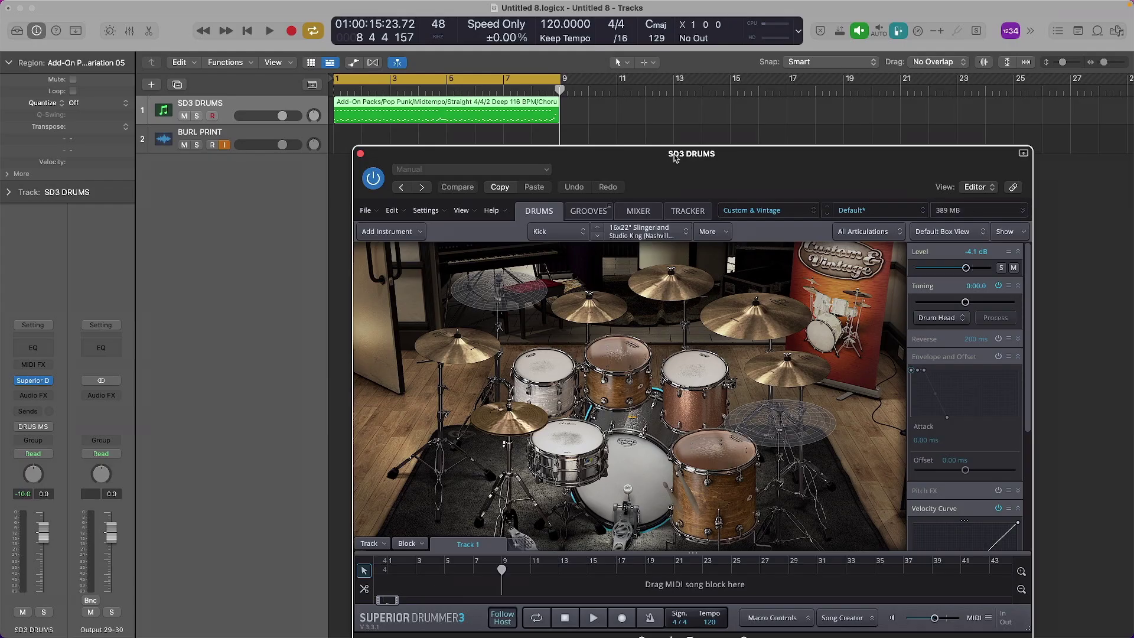
pyautogui.moveTo(675, 156); pyautogui.dragTo(642, 125)
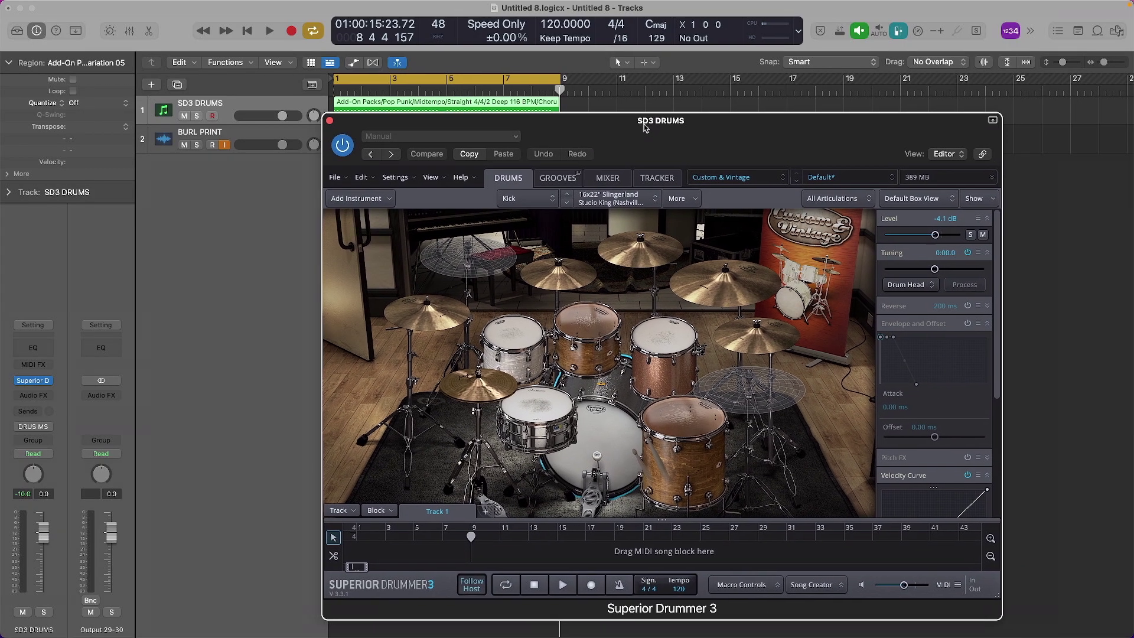
# Step: Load the Hansa - Live Room library with the 1970s LA Maple Alt 2 mix preset
pyautogui.click(712, 177)
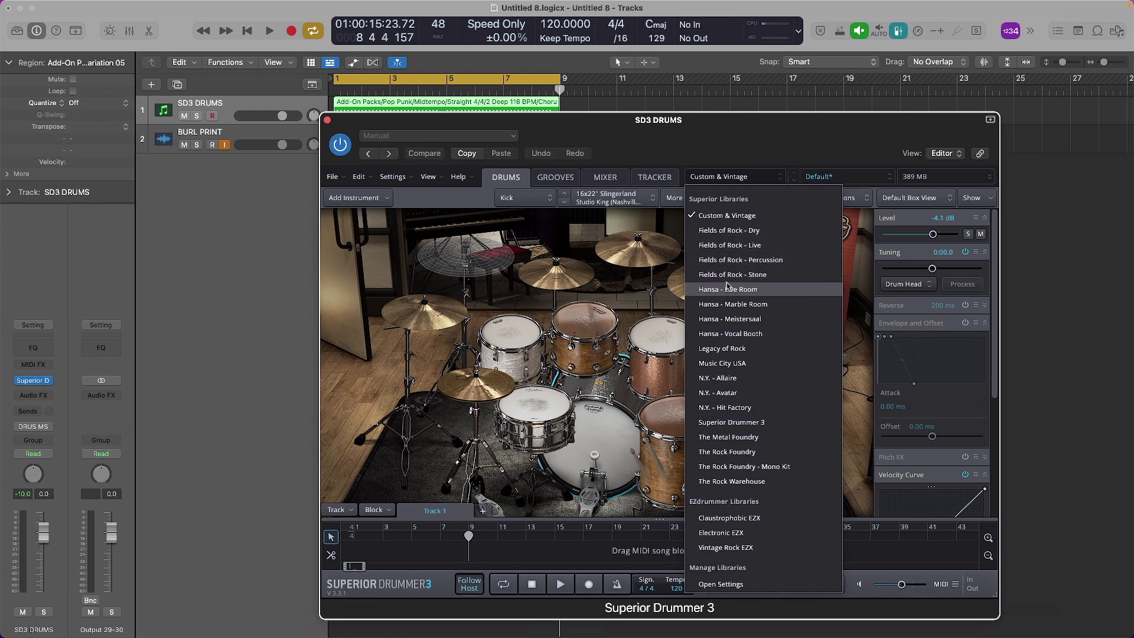
pyautogui.click(730, 289)
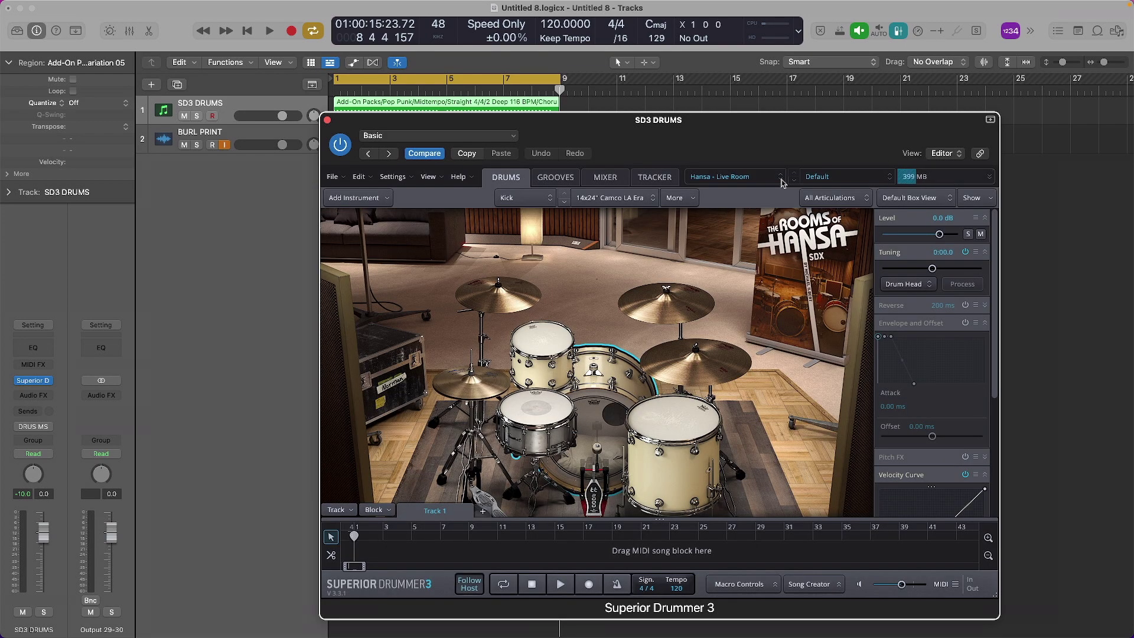
pyautogui.click(820, 176)
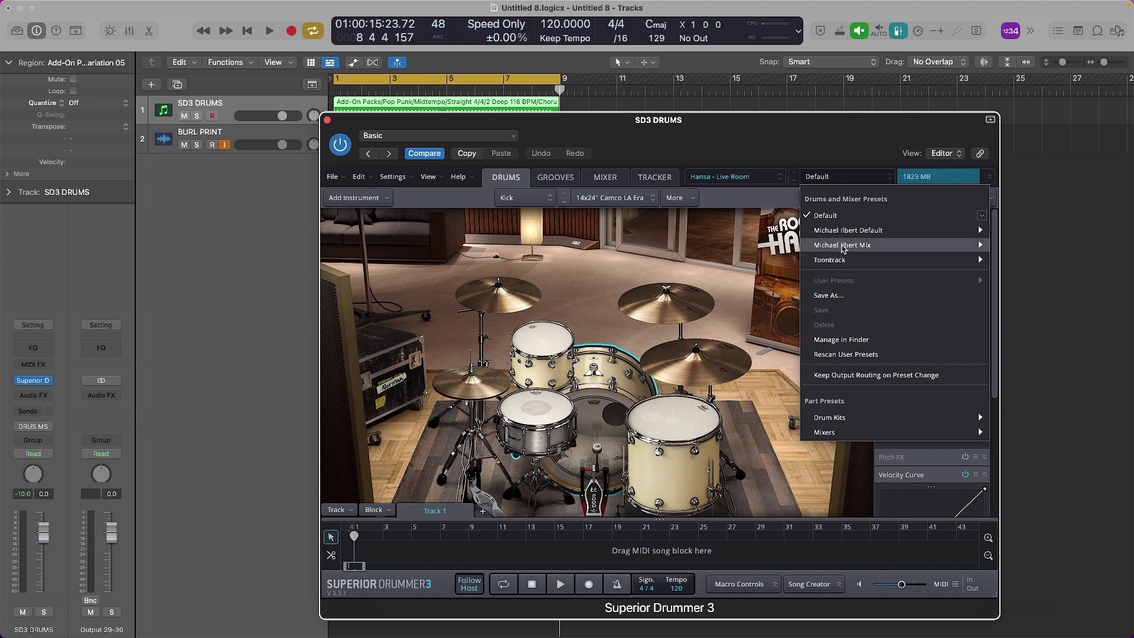
pyautogui.moveTo(851, 242)
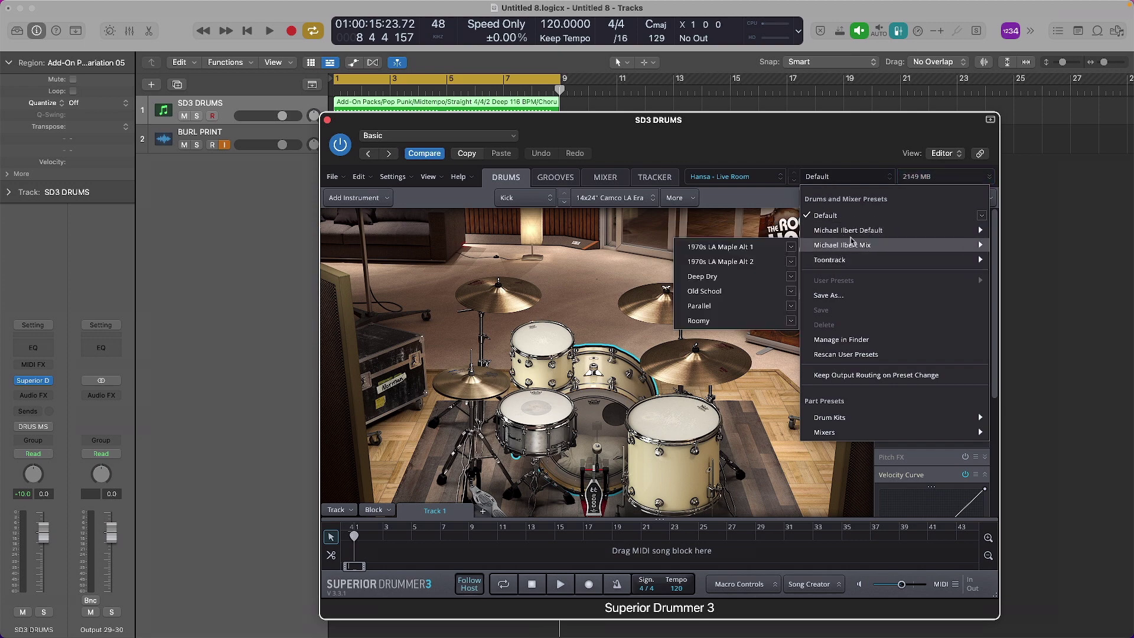
pyautogui.click(762, 261)
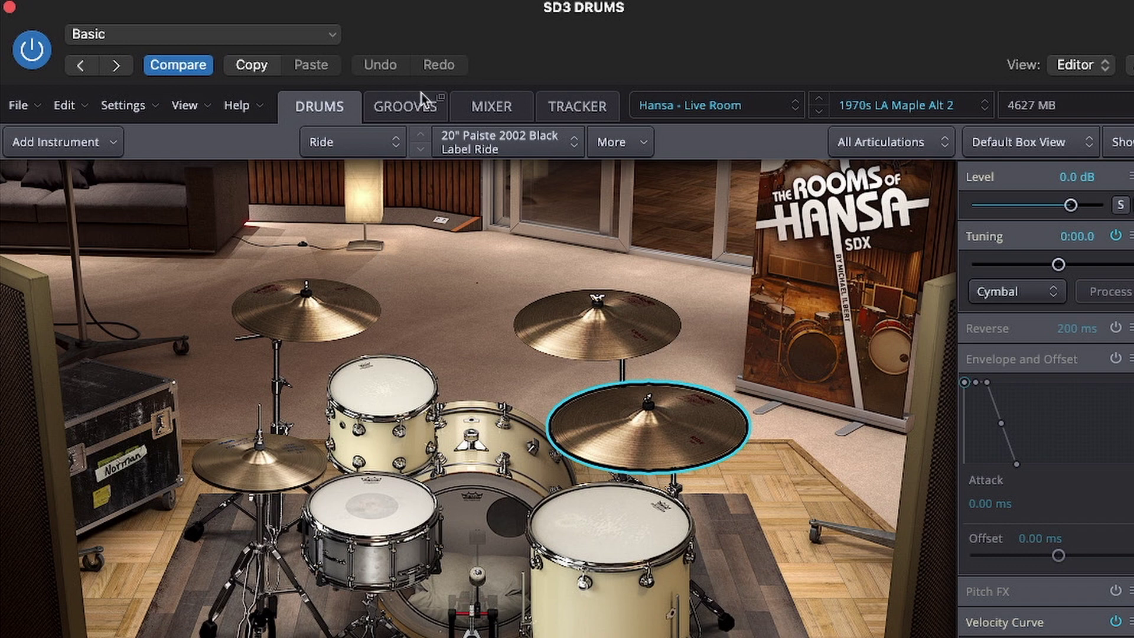
# Step: Apply multichannel outputs to the drum channels in the Superior Drummer mixer
pyautogui.click(490, 107)
pyautogui.click(51, 148)
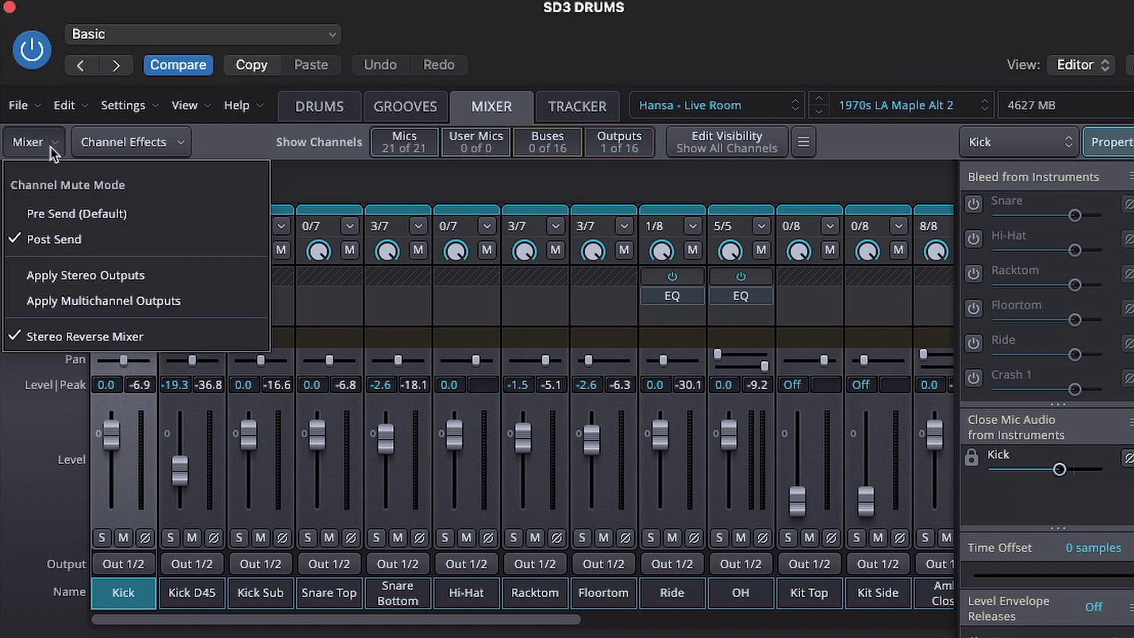
pyautogui.click(61, 303)
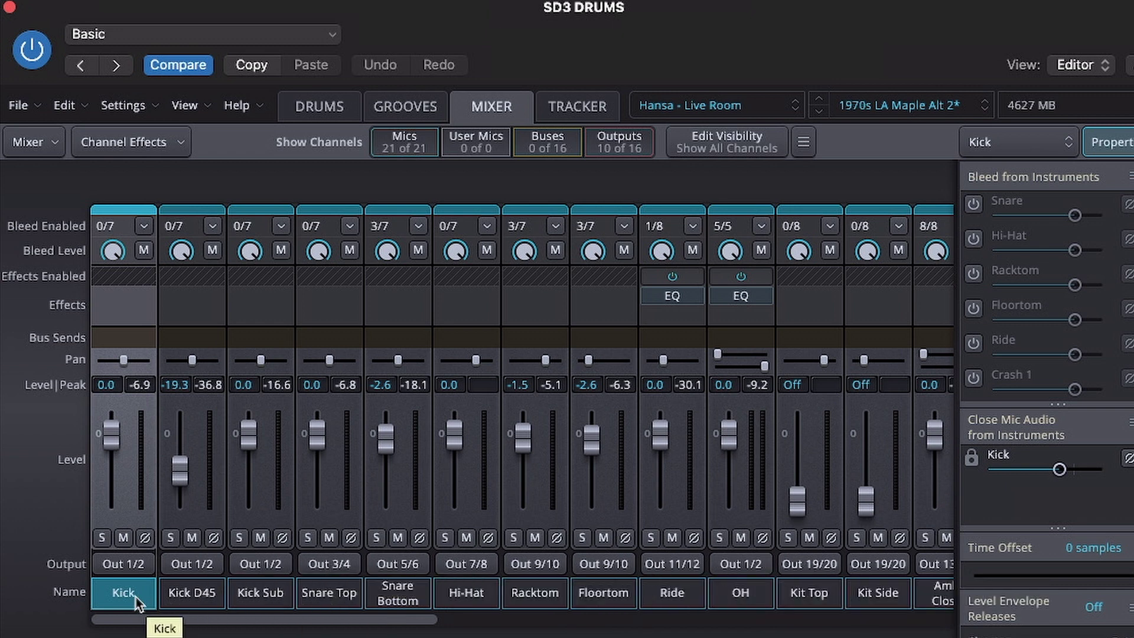
# Step: Review the output assignments of the three kick channels, Snare Top, Snare Bottom and Hi-Hat
pyautogui.keyDown('shift'); pyautogui.click(164, 597); pyautogui.keyUp('shift')
pyautogui.keyDown('shift'); pyautogui.click(241, 598); pyautogui.keyUp('shift')
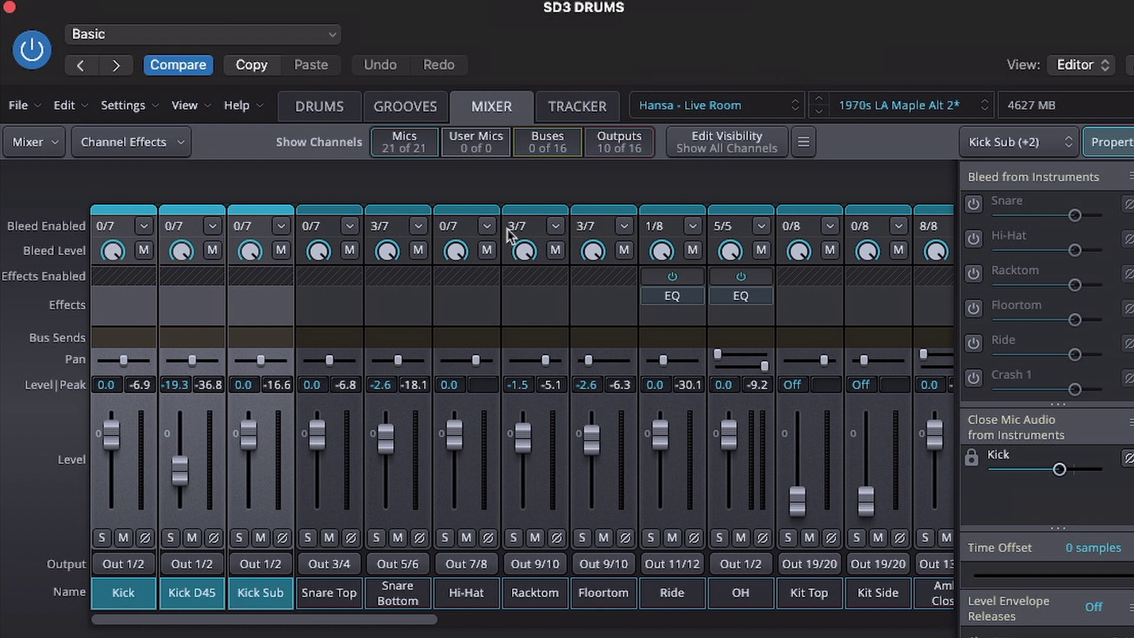
pyautogui.click(334, 595)
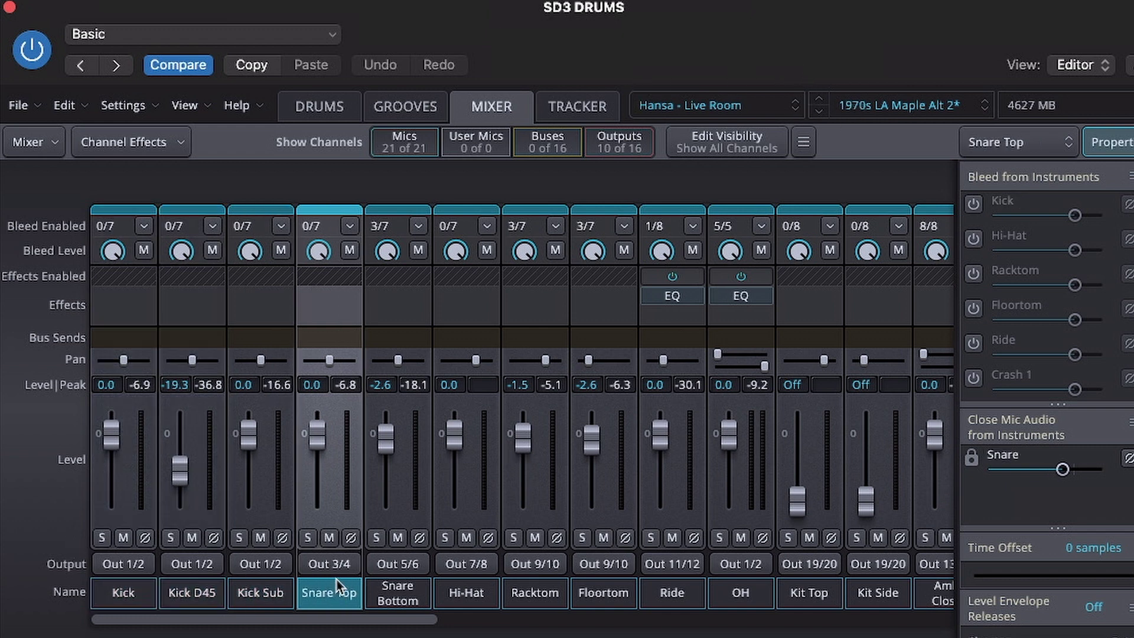
pyautogui.click(400, 600)
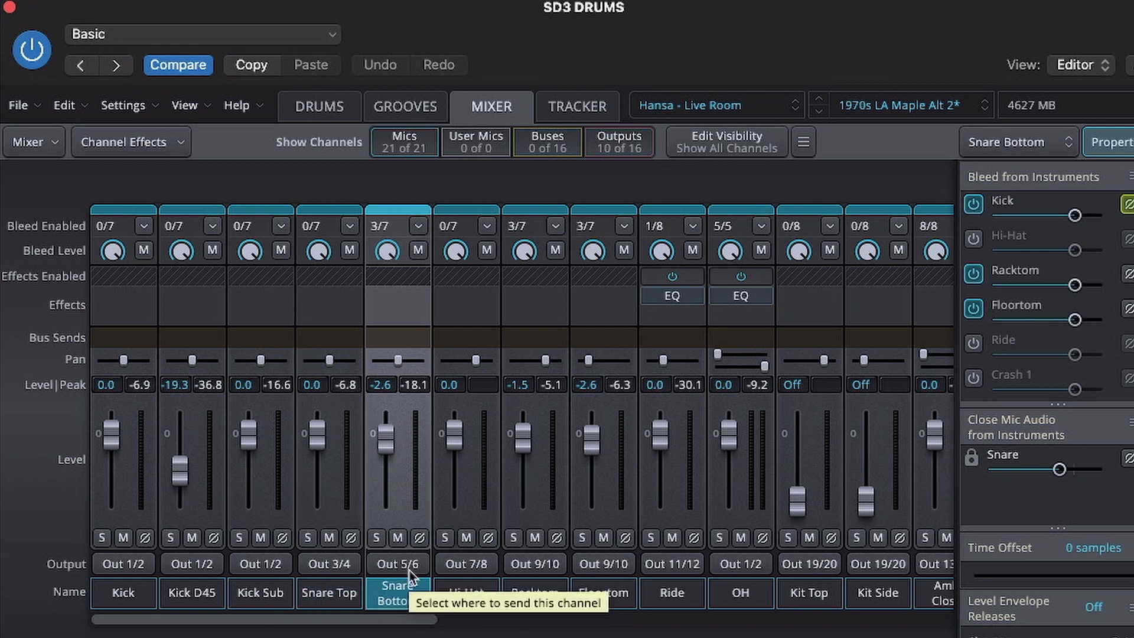
pyautogui.click(467, 592)
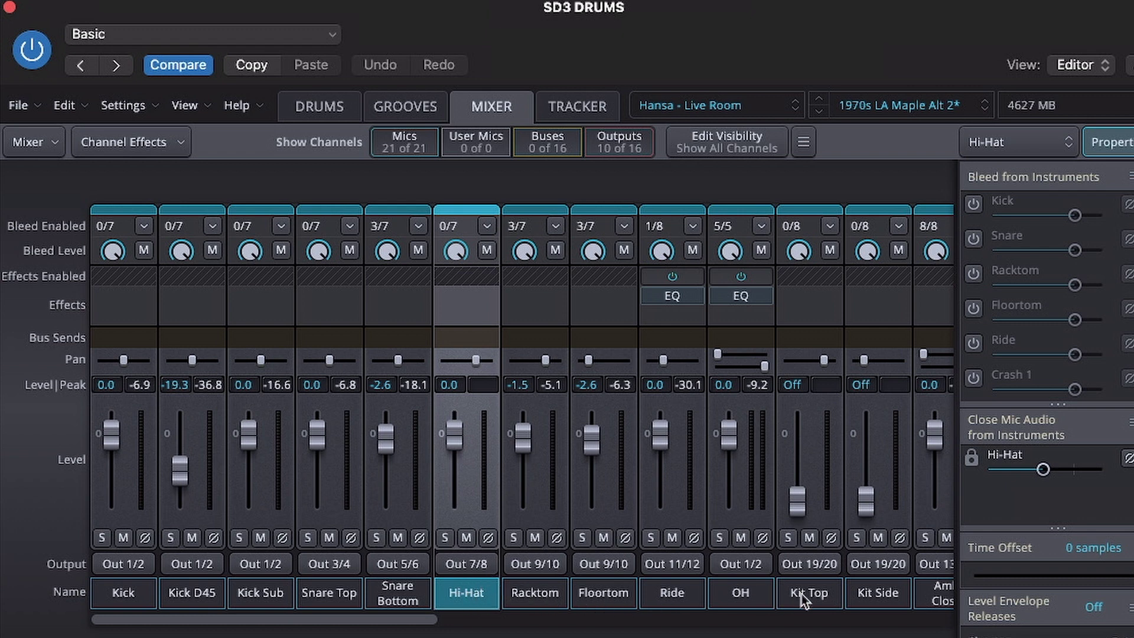
# Step: Route the OH channel to Out 31/32 and review the outputs of the remaining kit and ambience channels
pyautogui.click(757, 598)
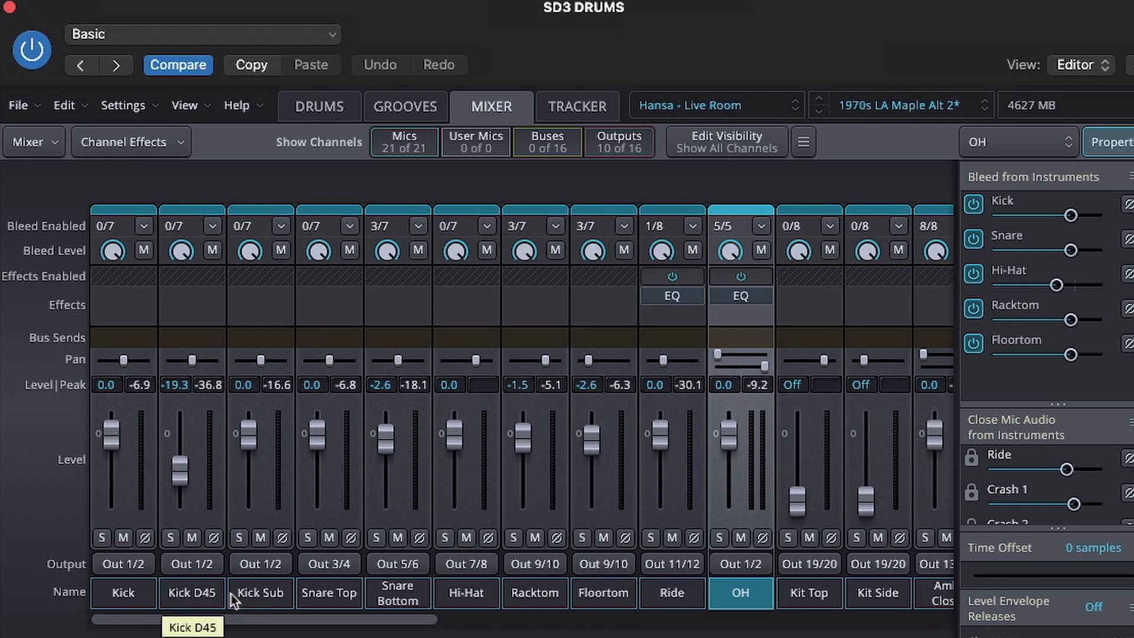
pyautogui.click(732, 565)
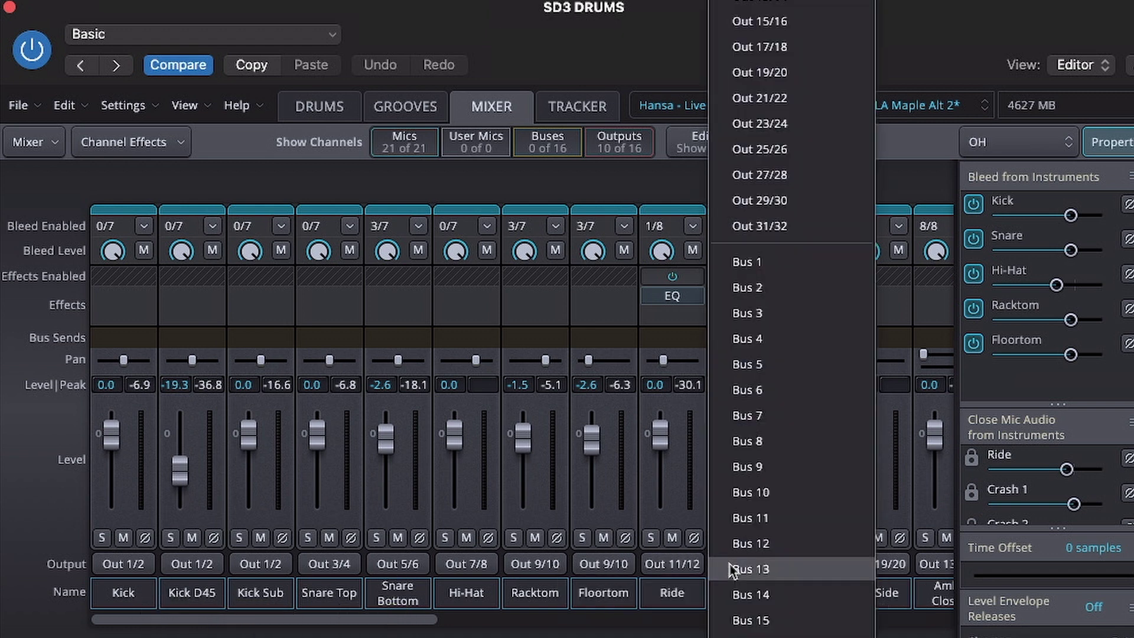
pyautogui.click(781, 230)
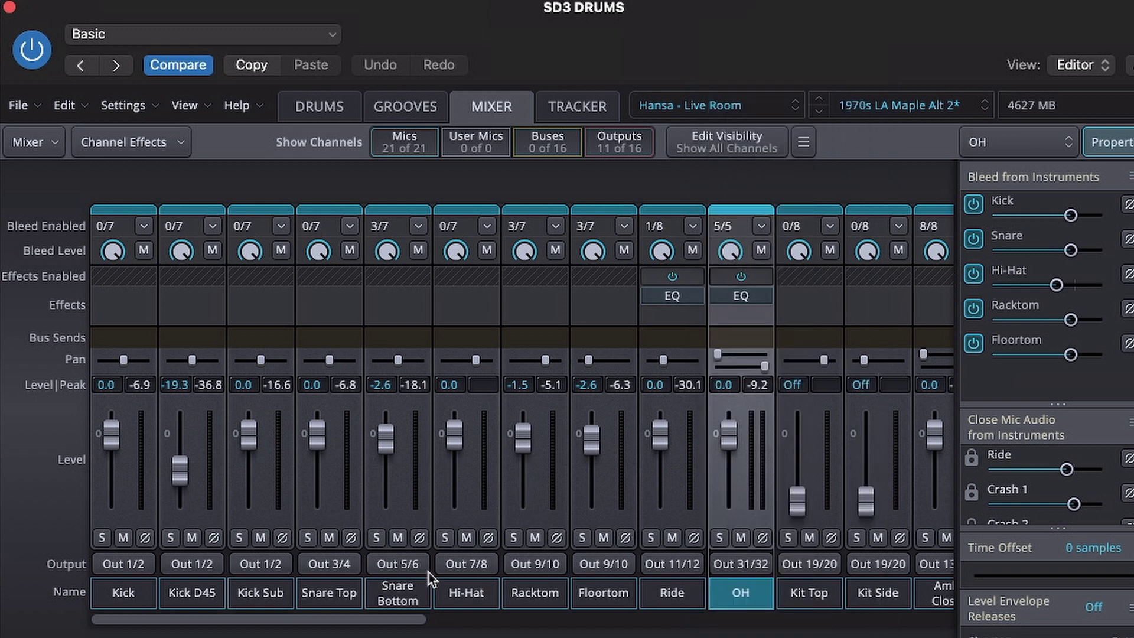
pyautogui.hscroll(6, 678, 588)
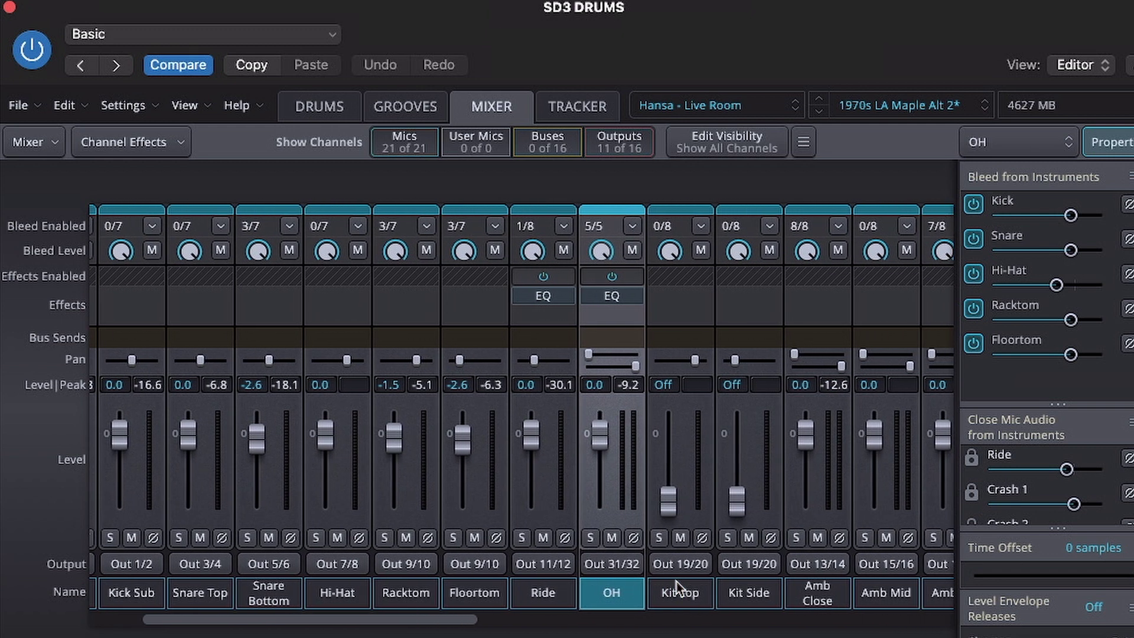
pyautogui.hscroll(8, 678, 588)
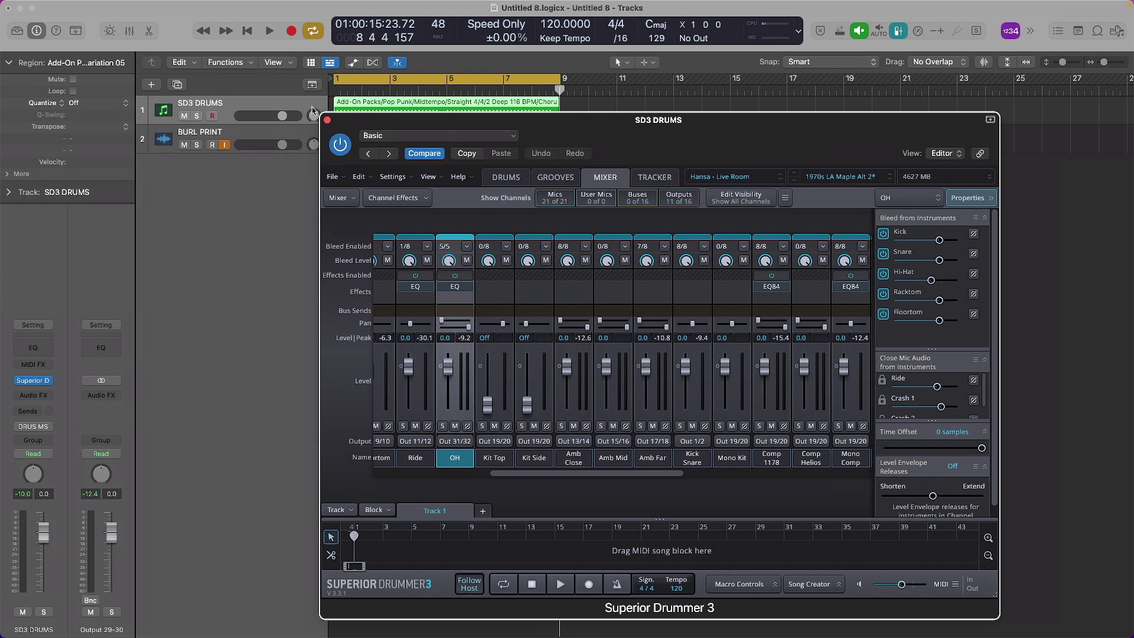
# Step: Close the Superior Drummer window and show the Logic mixer below the tracks
pyautogui.click(328, 121)
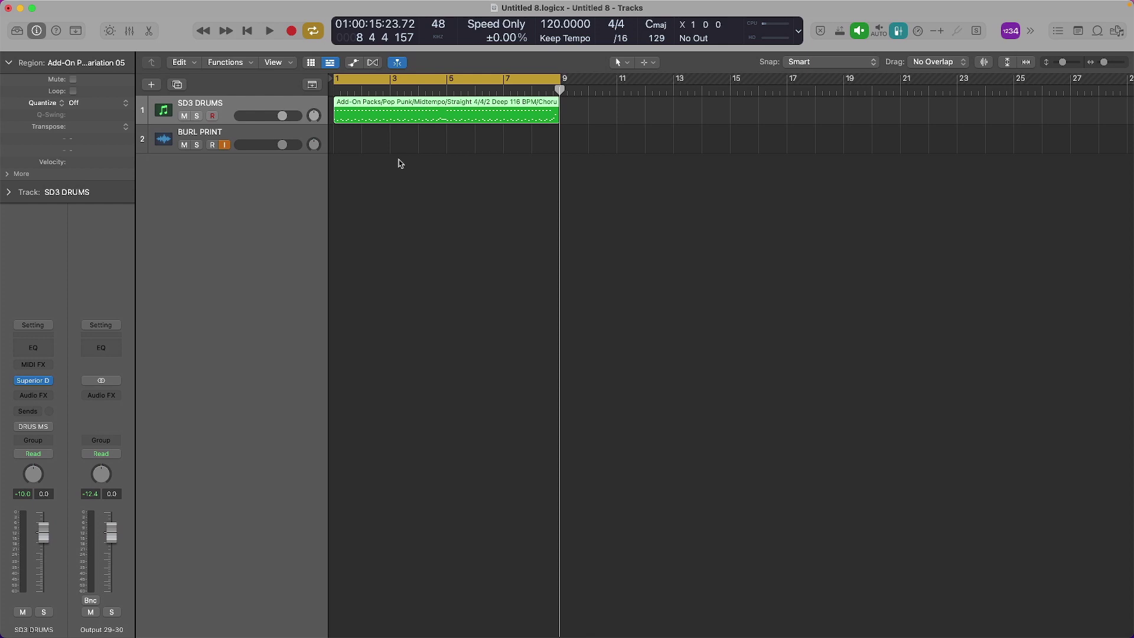
pyautogui.press('x')
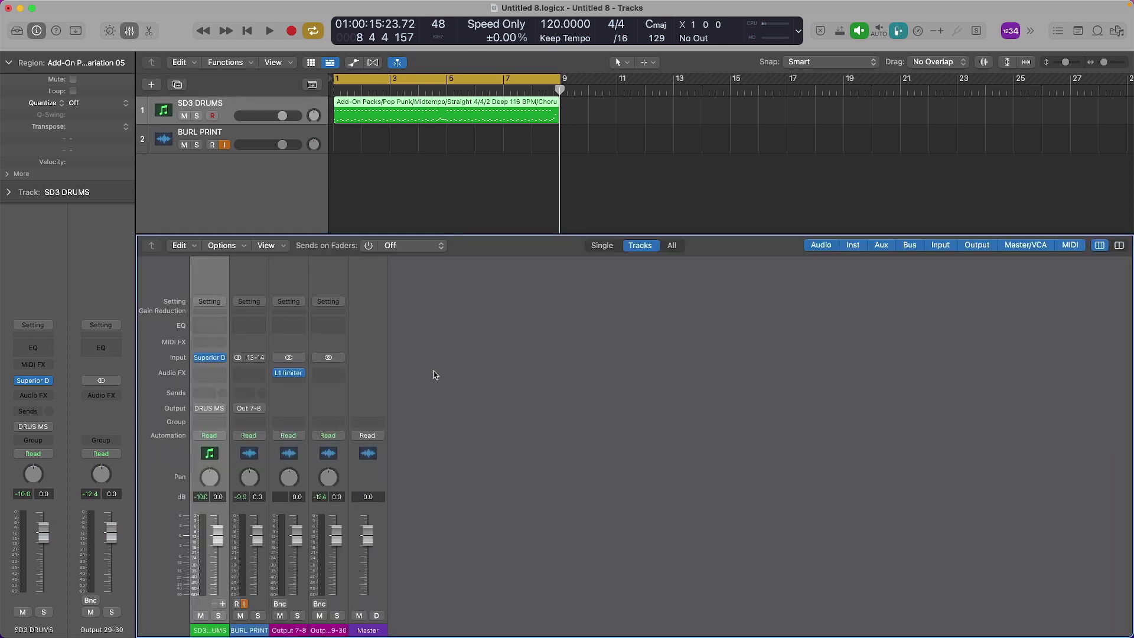
pyautogui.click(284, 6)
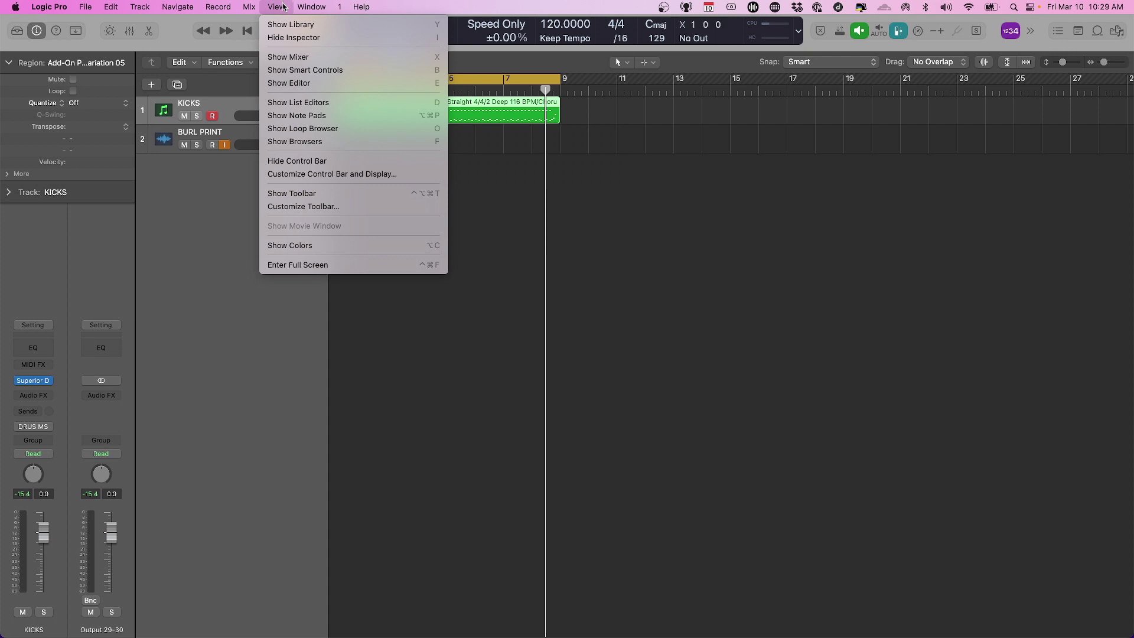
pyautogui.click(291, 57)
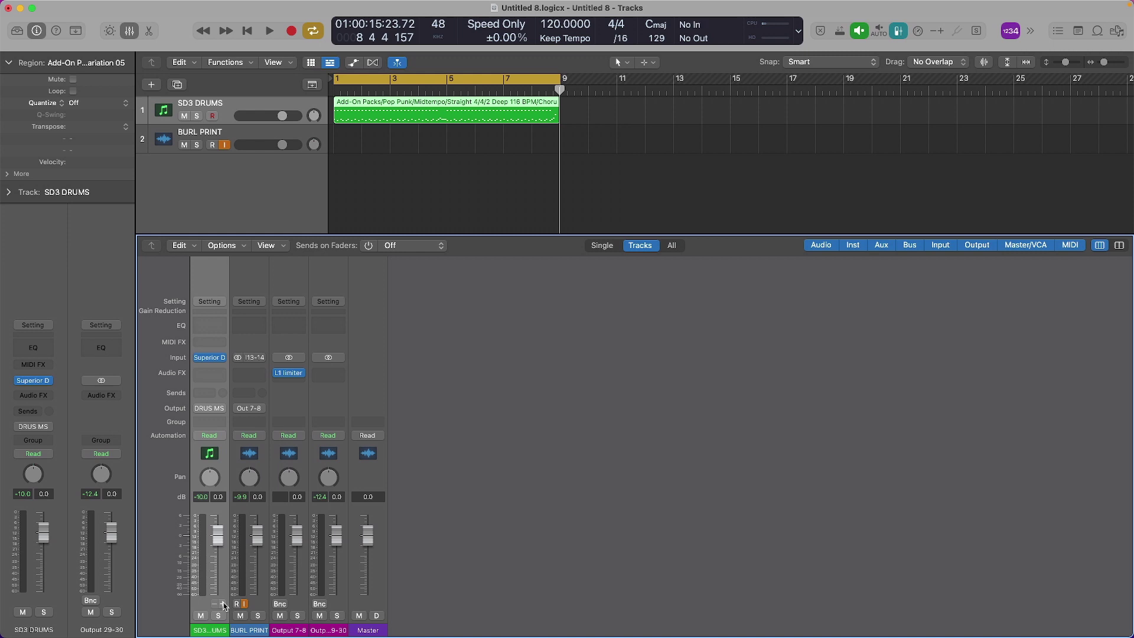
# Step: Add aux channel strips Aux 1 to Aux 15 for Superior Drummer outputs 3-4 through 31-32 beside SD3 DRUMS
pyautogui.click(223, 604)
pyautogui.click(224, 605)
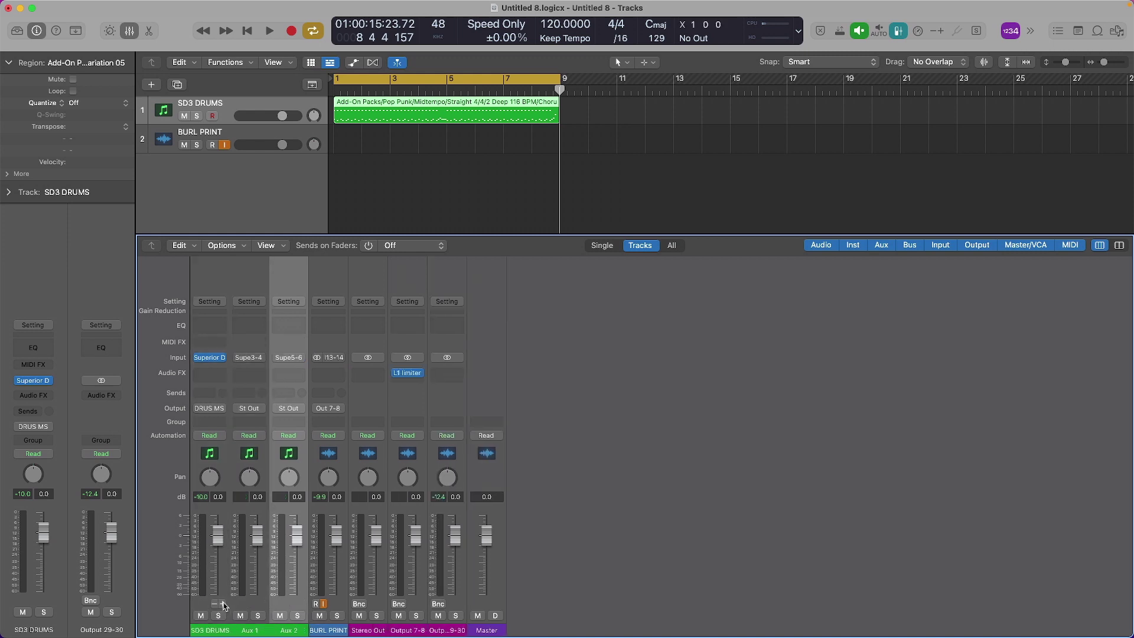
pyautogui.click(225, 605)
pyautogui.click(224, 605)
pyautogui.click(224, 606)
pyautogui.click(224, 606)
pyautogui.click(224, 605)
pyautogui.click(224, 605)
pyautogui.click(224, 605)
pyautogui.click(224, 605)
pyautogui.click(225, 605)
pyautogui.click(224, 605)
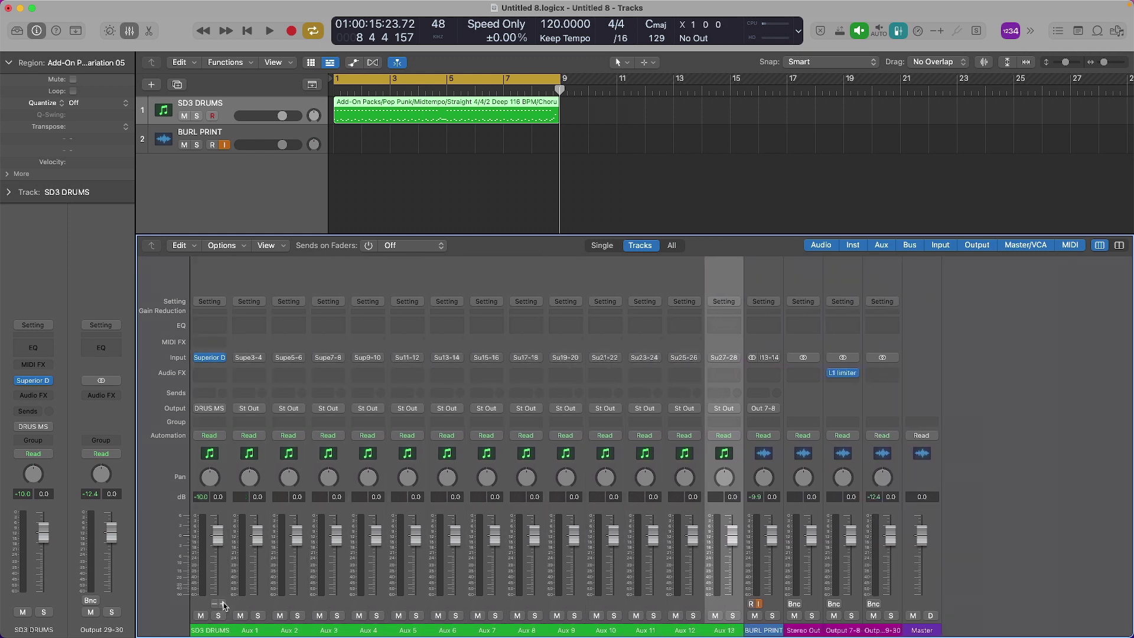
pyautogui.click(225, 605)
pyautogui.click(224, 605)
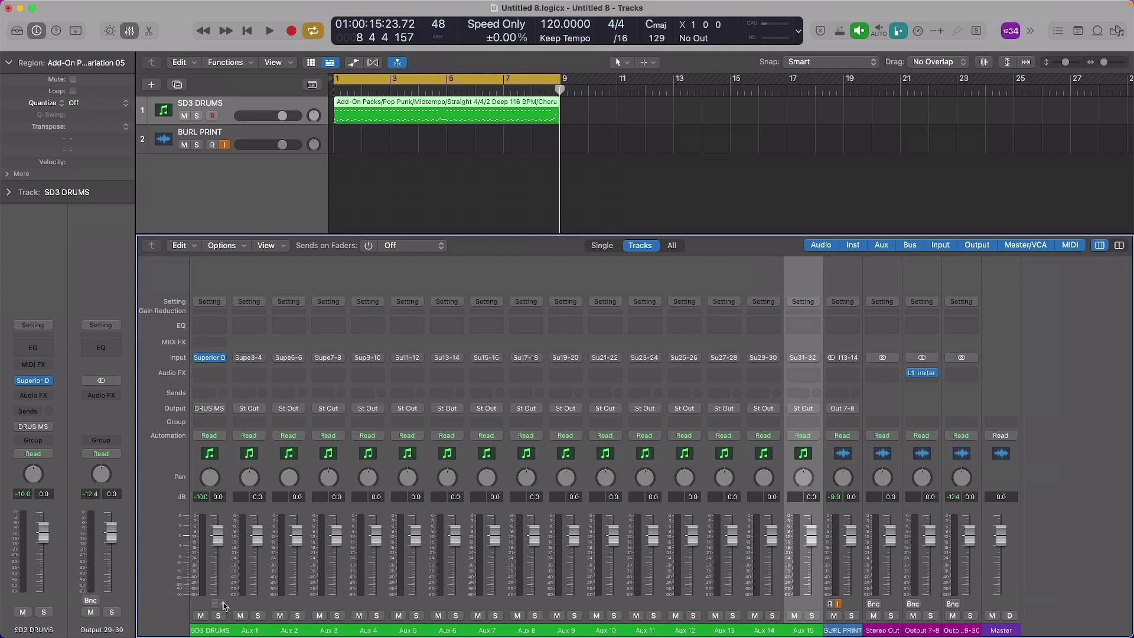
# Step: Select the channel strips SD3 DRUMS through Aux 15 and inspect the output configuration of the Superior Drummer 3 instrument
pyautogui.moveTo(216, 631); pyautogui.dragTo(815, 632)
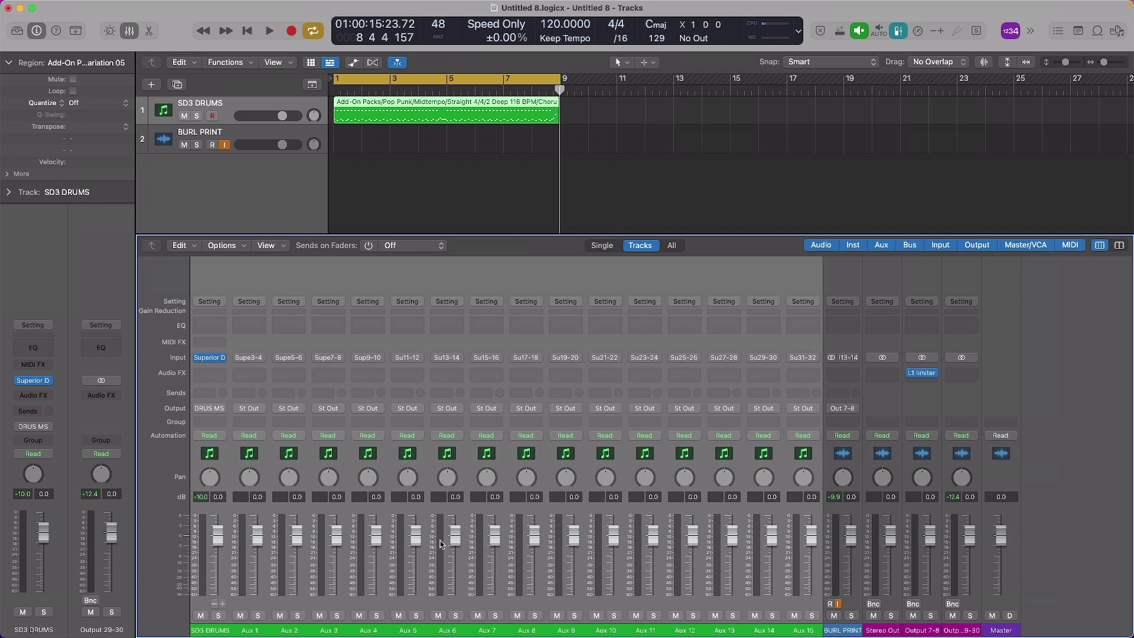
pyautogui.click(222, 359)
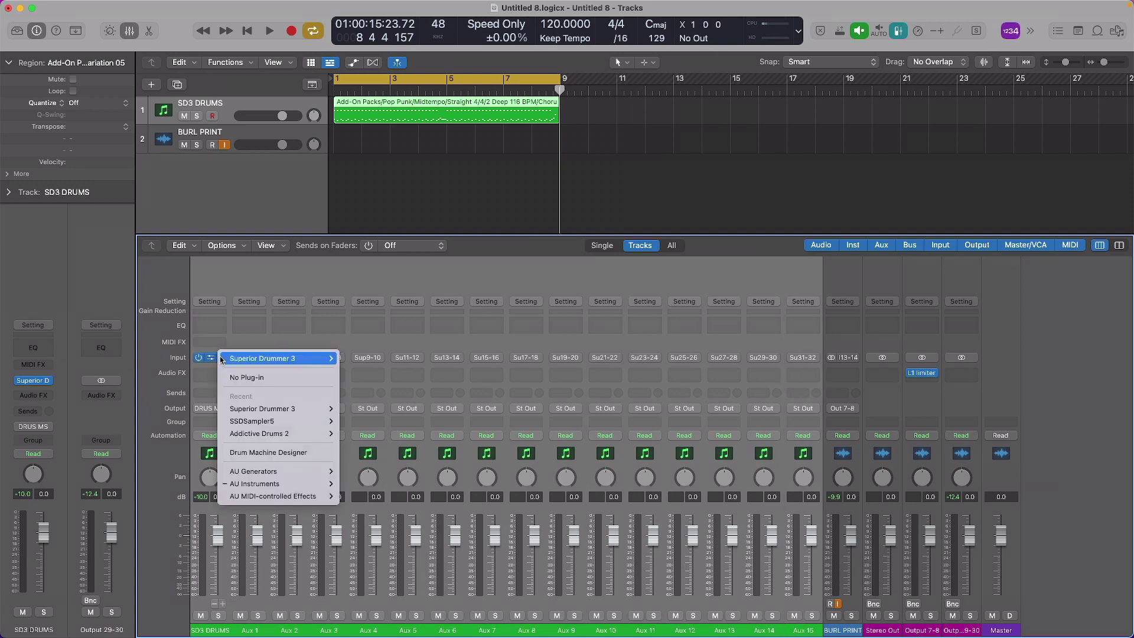
pyautogui.moveTo(222, 358)
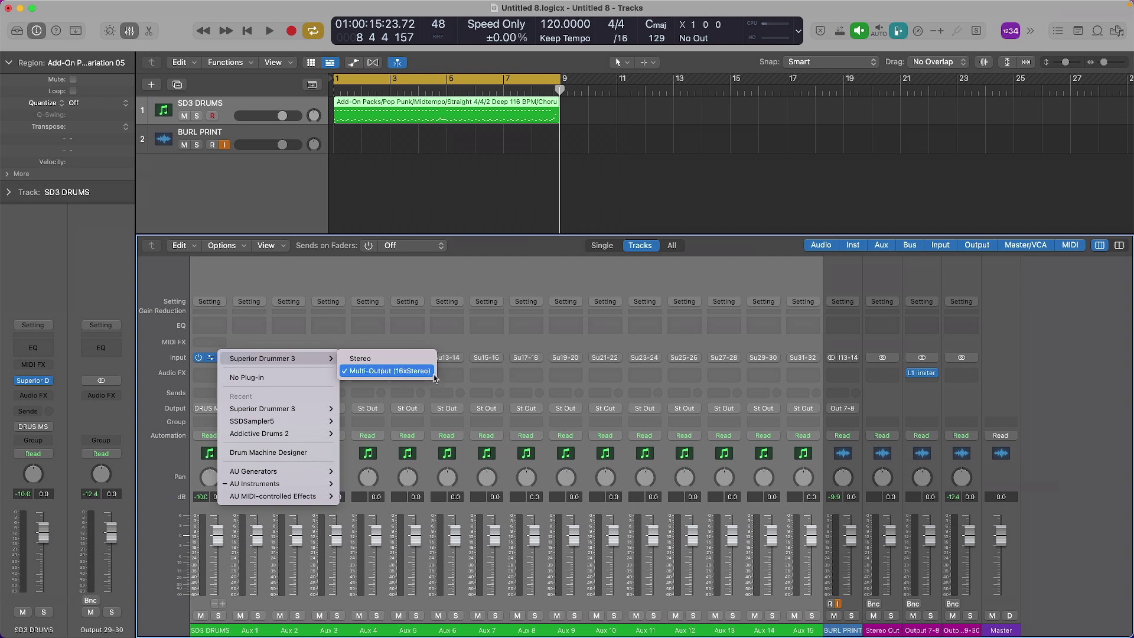
# Step: Reselect the strips from SD3 DRUMS through Aux 15 and play the drum region to check the channel signals
pyautogui.click(219, 630)
pyautogui.moveTo(218, 630); pyautogui.dragTo(793, 628)
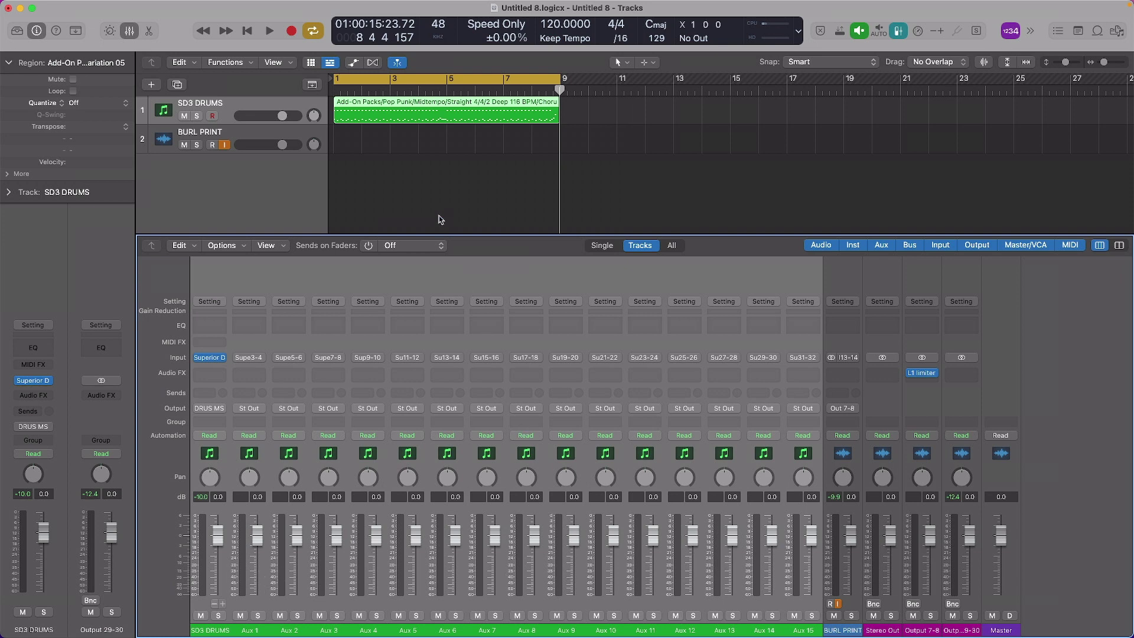
pyautogui.press('space')
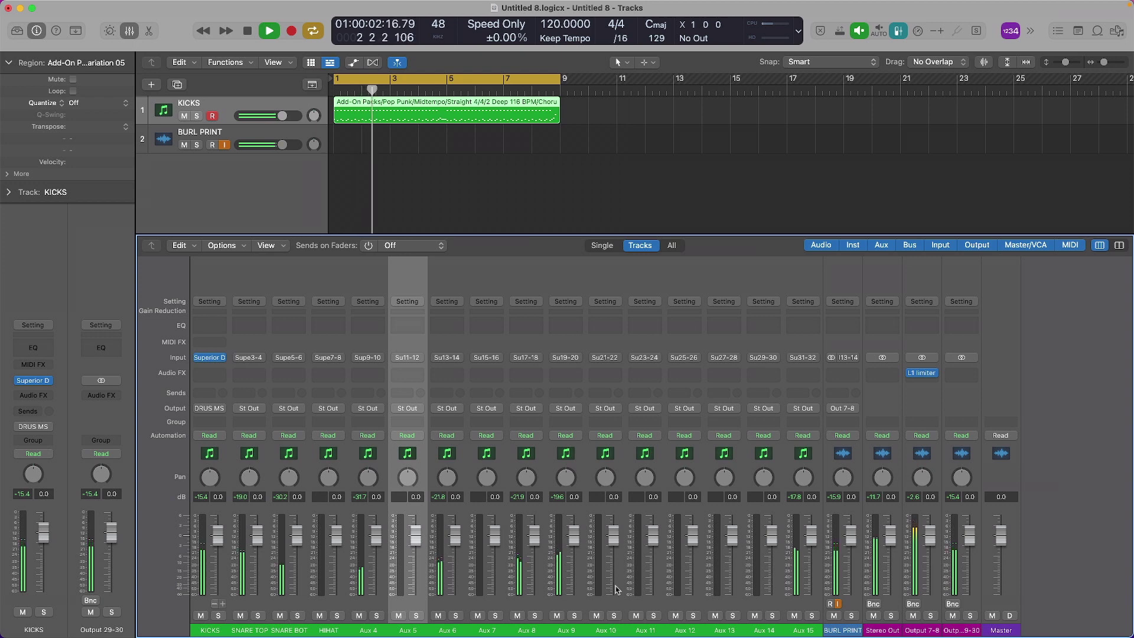
# Step: Stop playback and rename the SD3 DRUMS channel strip as KICKS
pyautogui.moveTo(209, 630); pyautogui.dragTo(803, 634)
pyautogui.press('space')
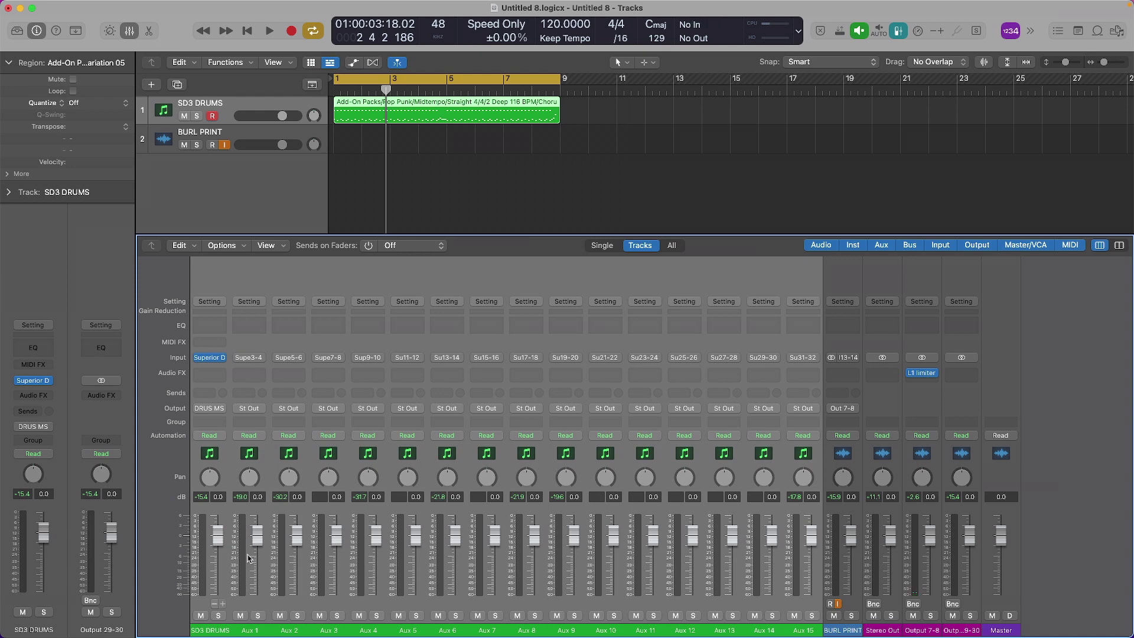
pyautogui.doubleClick(247, 632)
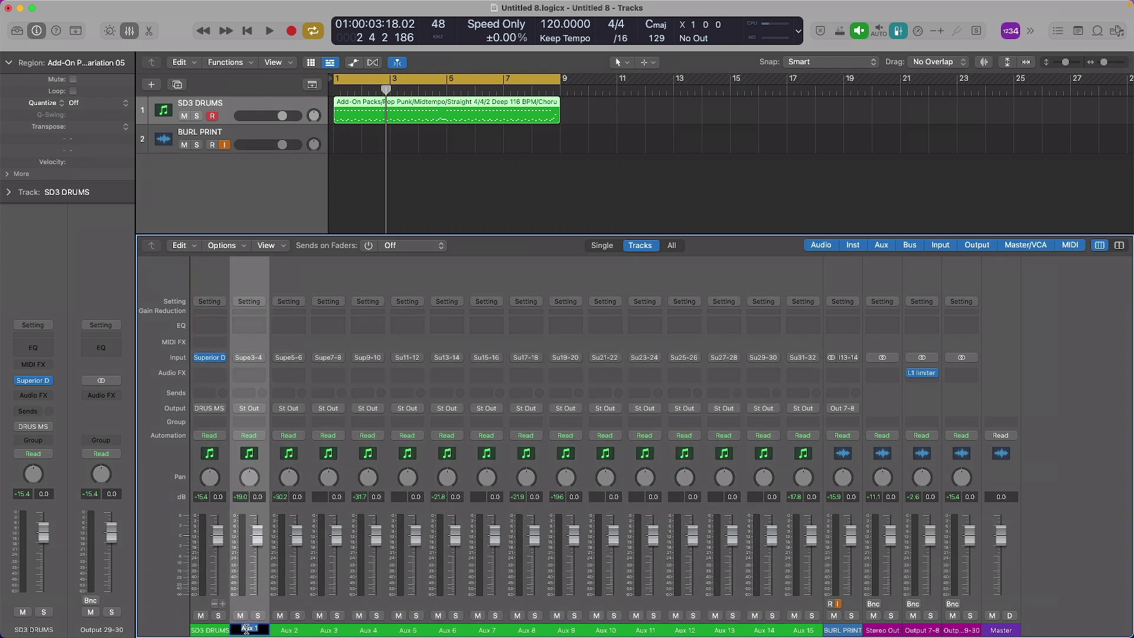
pyautogui.doubleClick(217, 629)
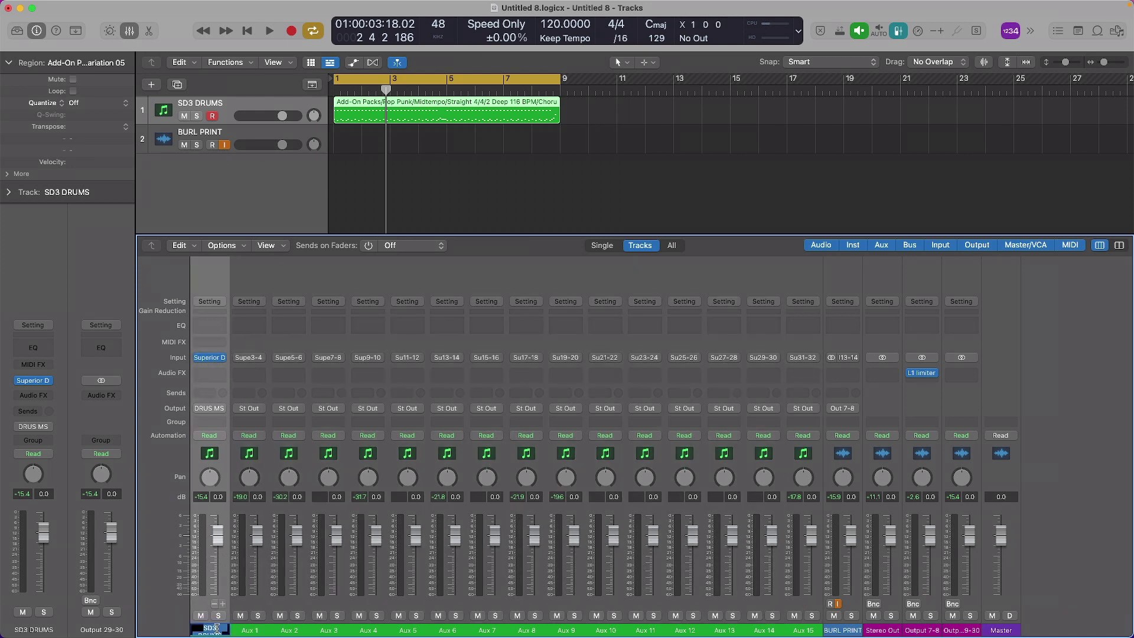
pyautogui.write('KICKS')
pyautogui.press('Tab')
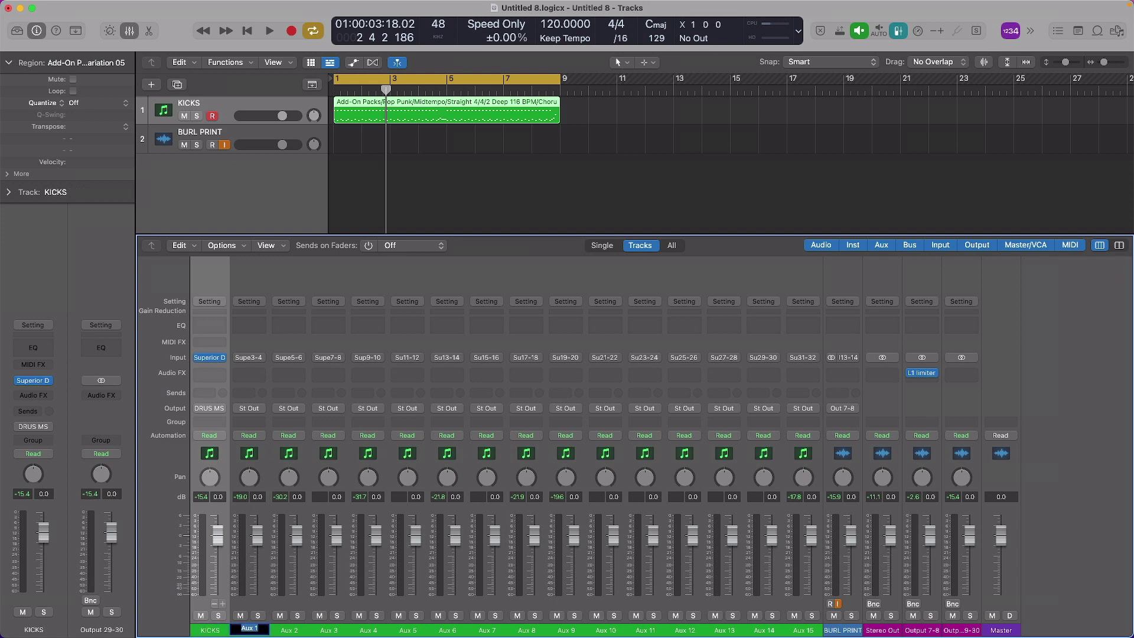
# Step: Rename the Aux 1, Aux 2 and Aux 3 channel strips as SNARE TOP, SNARE BOT and HIHAT
pyautogui.write('SNARE TOP')
pyautogui.press('Tab')
pyautogui.write('SNARE BO')
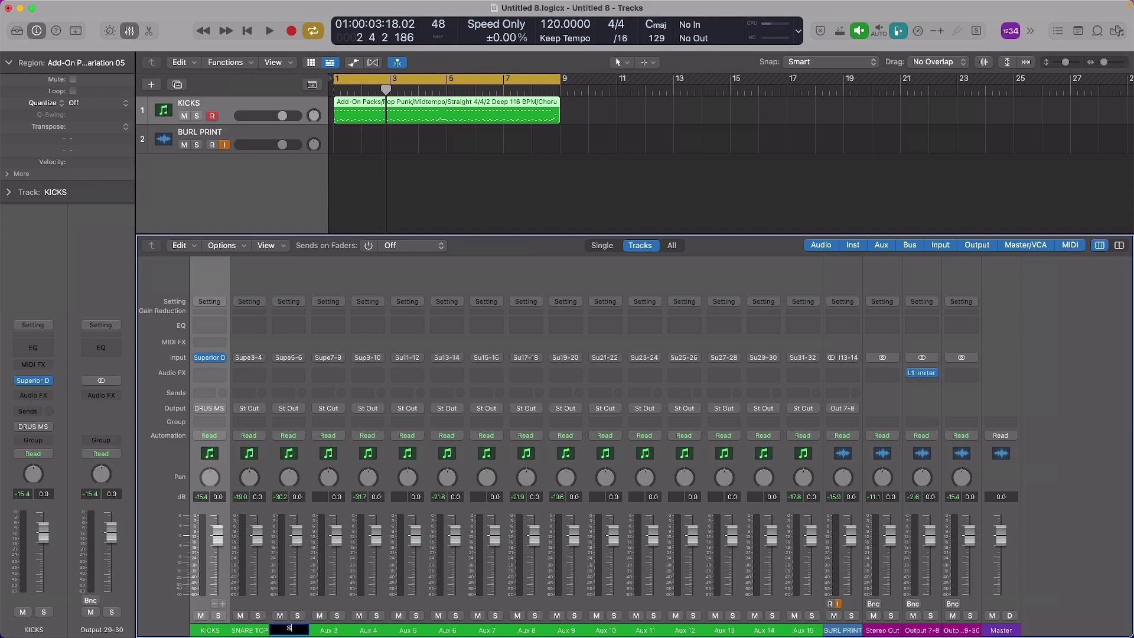
pyautogui.write('T')
pyautogui.press('Tab')
pyautogui.write('HIHAT')
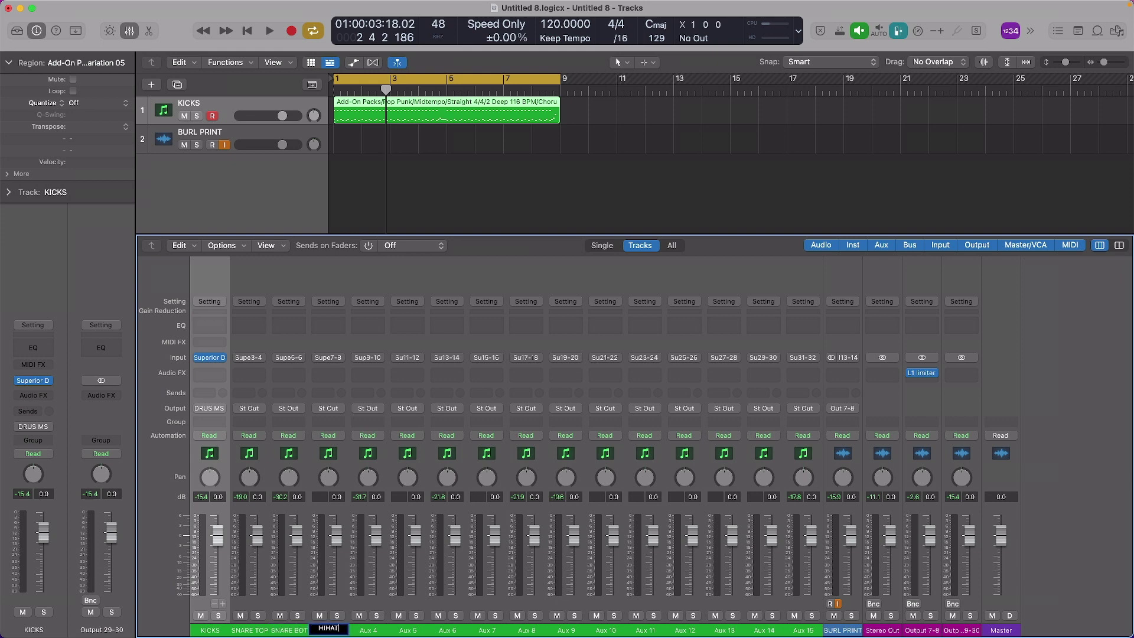
pyautogui.press('Tab')
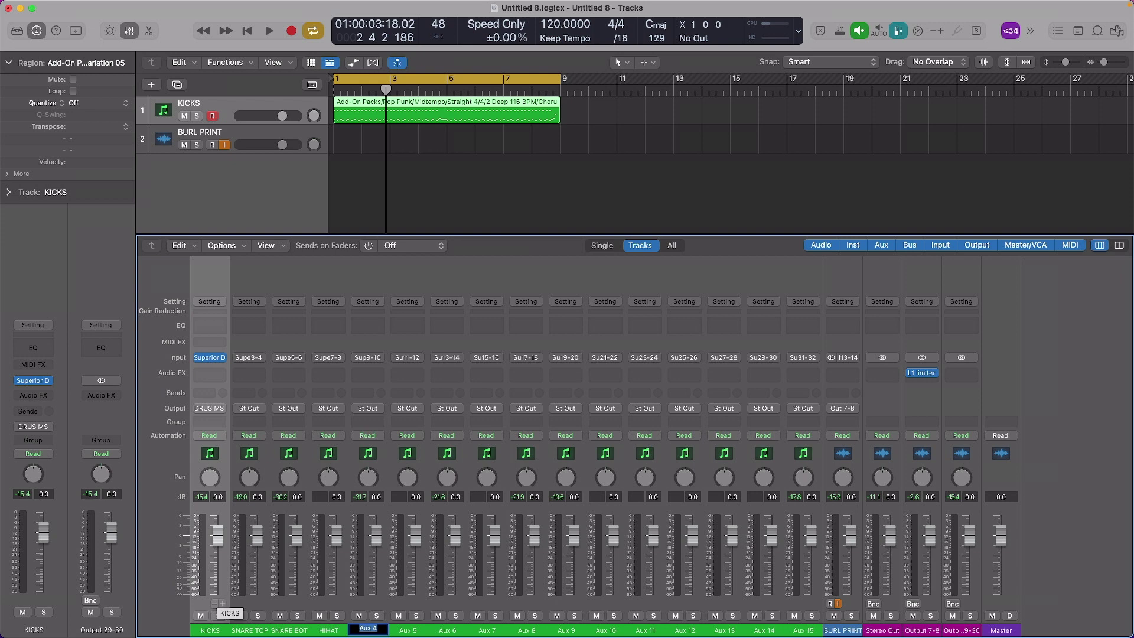
pyautogui.click(405, 632)
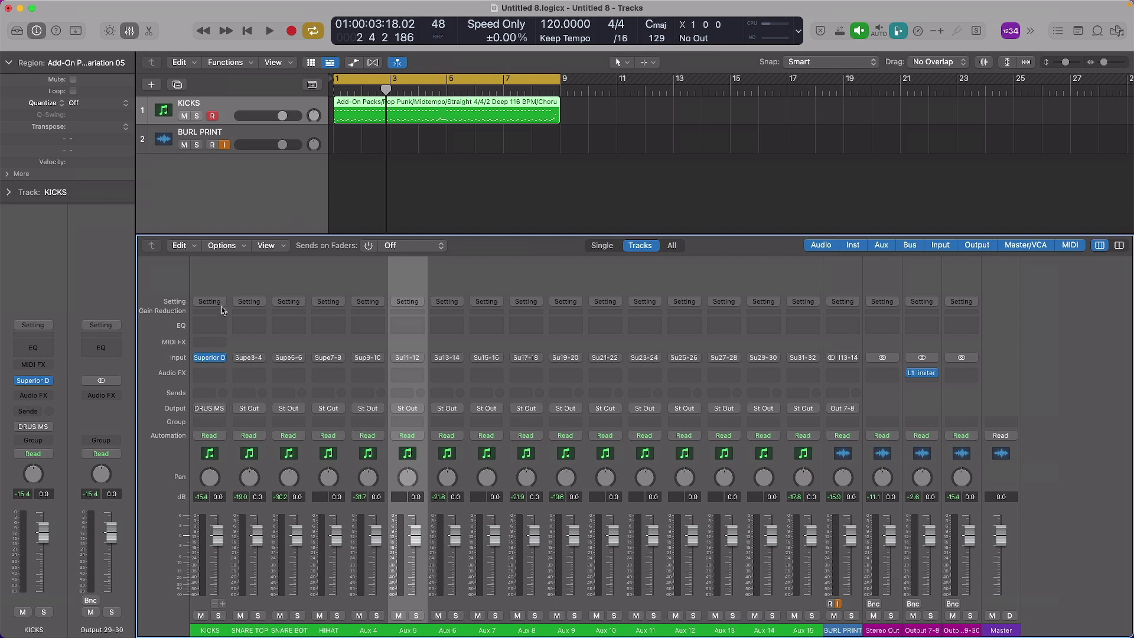
# Step: Open Superior Drummer 3 from the KICKS strip and solo its Kick, Kick D45 and Kick Sub mixer channels
pyautogui.click(211, 358)
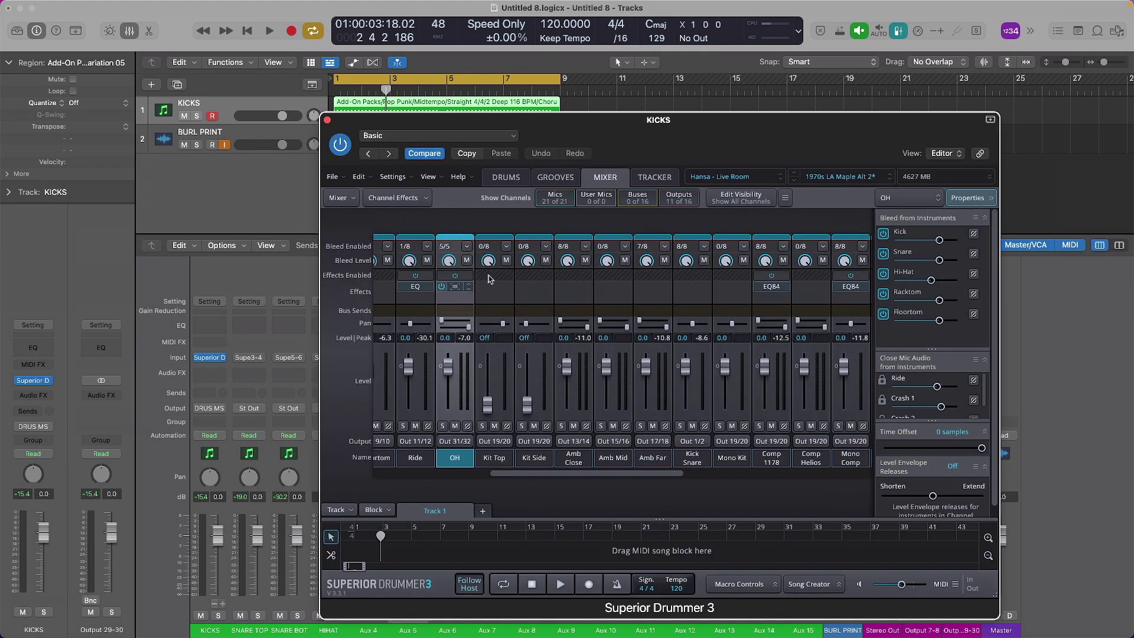
pyautogui.hscroll(-6, 425, 451)
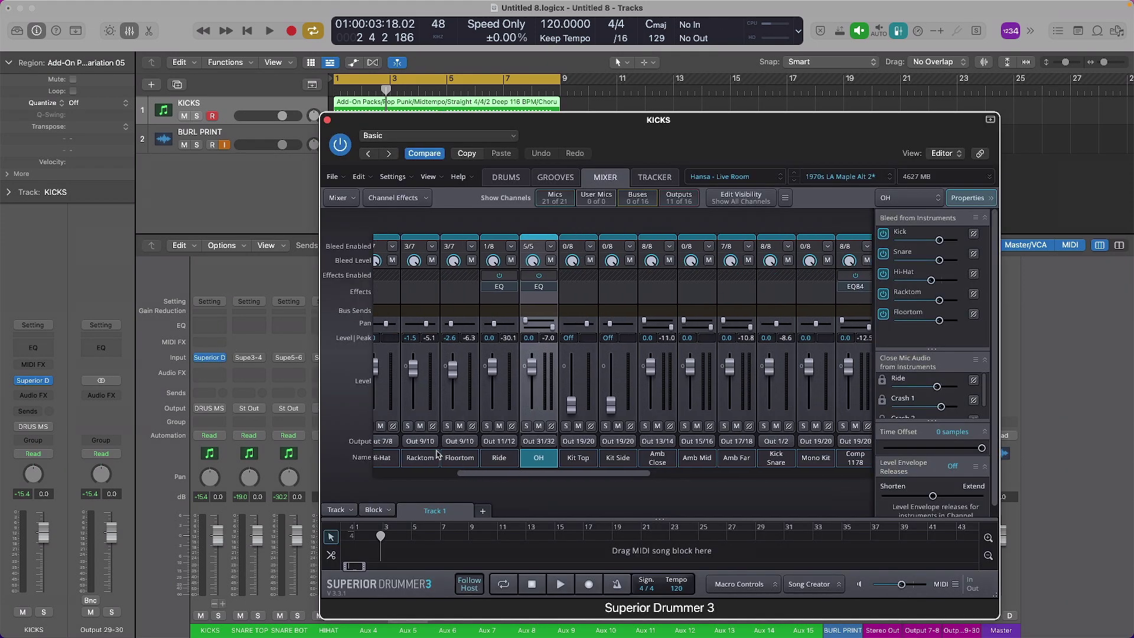
pyautogui.moveTo(395, 457); pyautogui.dragTo(464, 457)
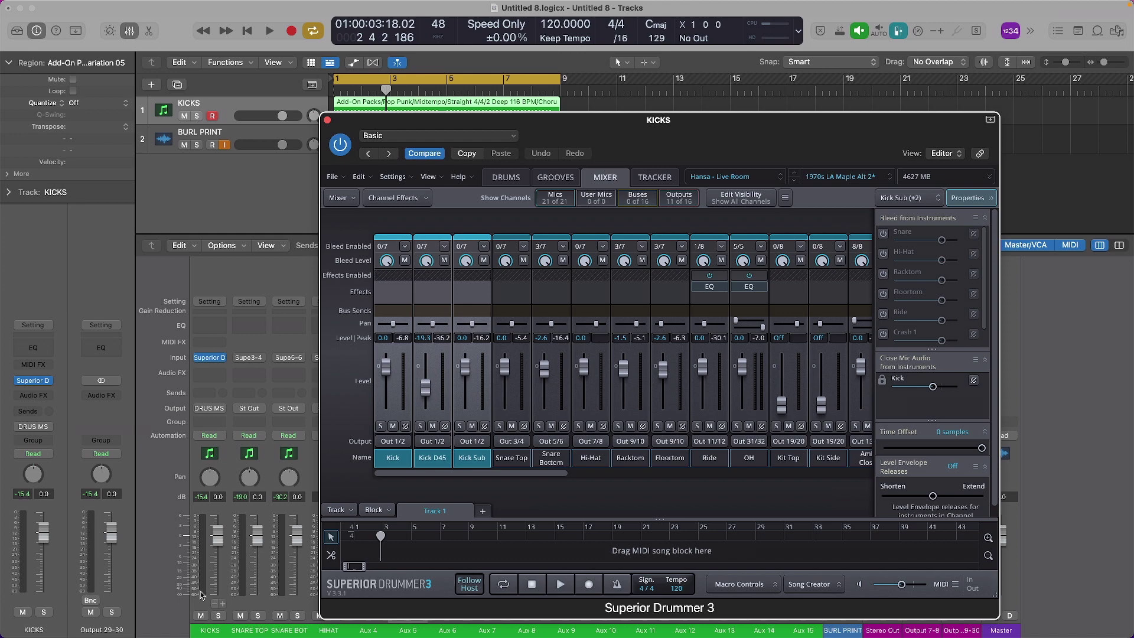
pyautogui.click(381, 425)
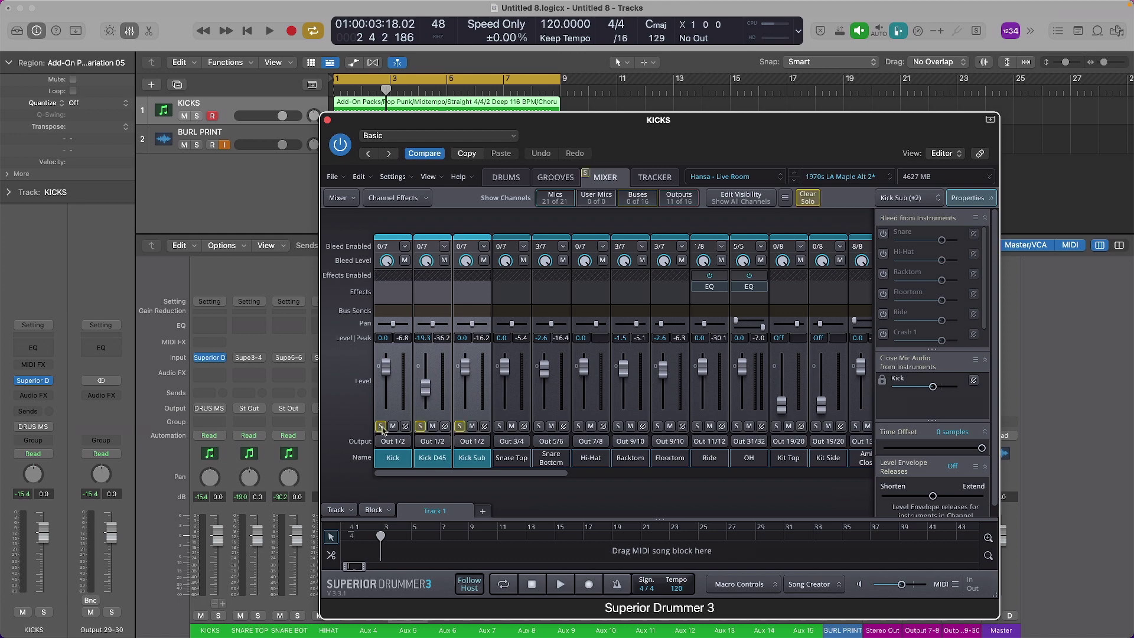
# Step: Play the drum region to compare the channel meters with the kick mics soloed and unsoloed, and stop playback
pyautogui.press('space')
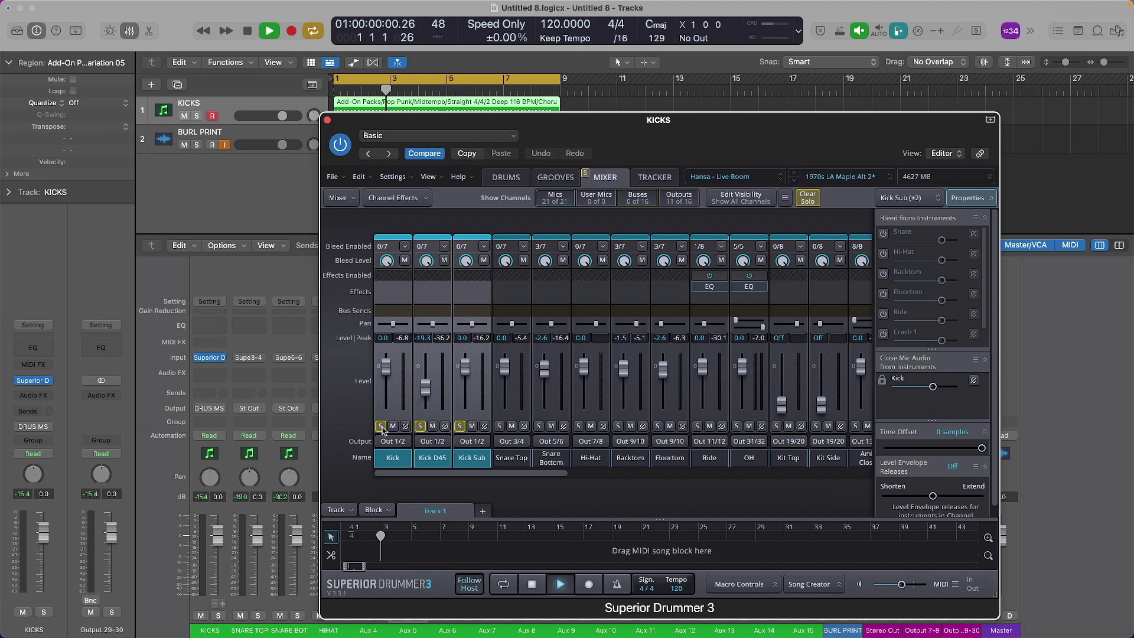
pyautogui.moveTo(492, 122); pyautogui.dragTo(626, 20)
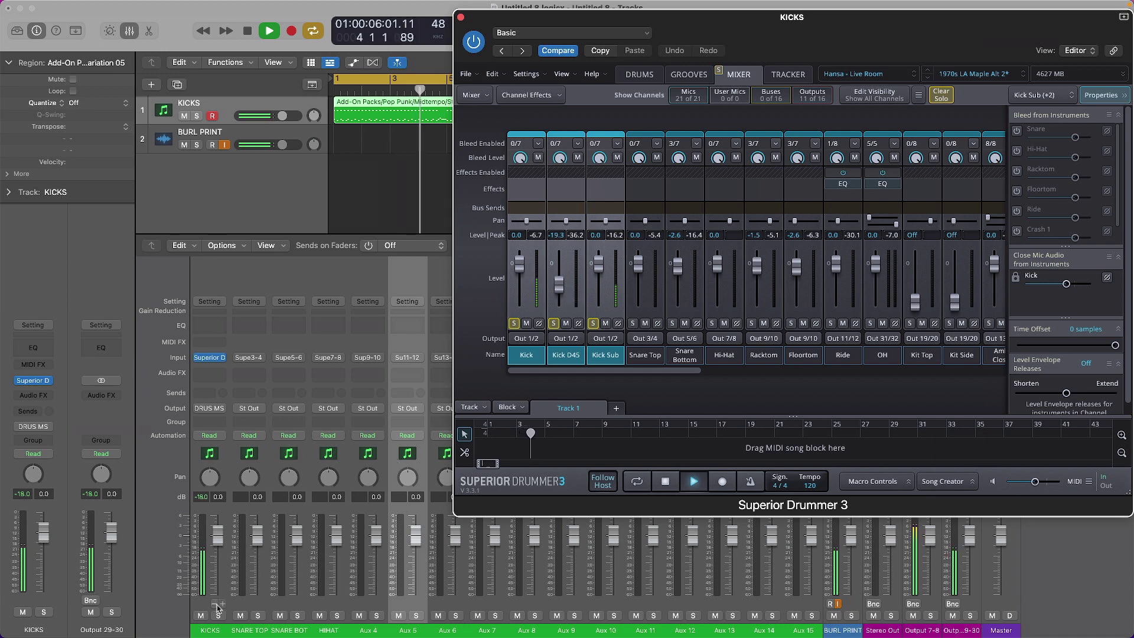
pyautogui.click(513, 323)
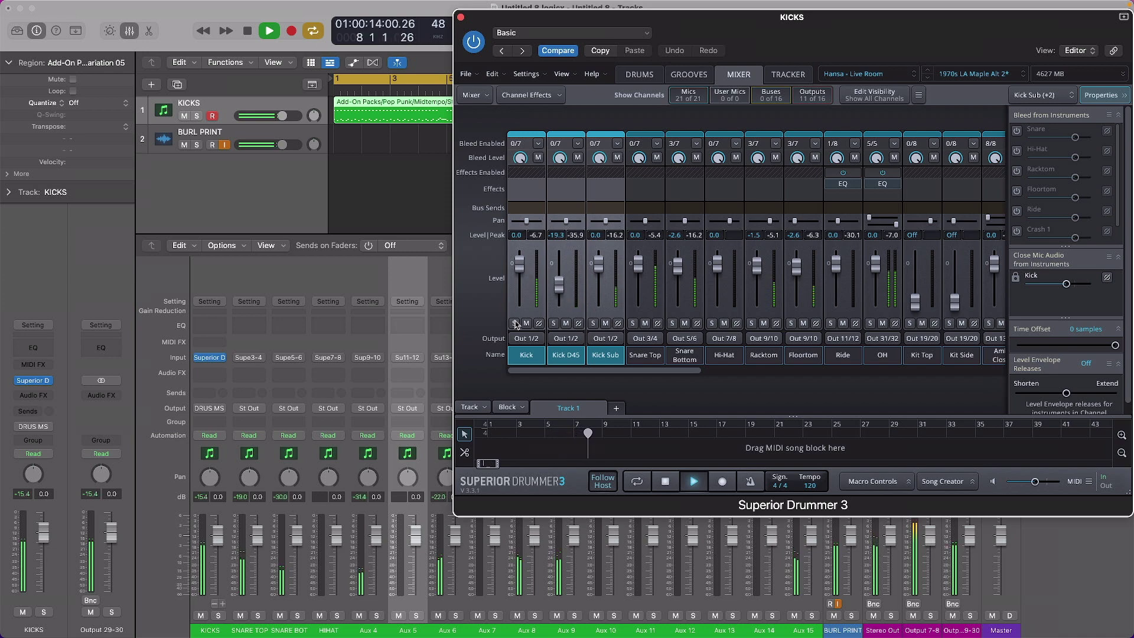
pyautogui.press('space')
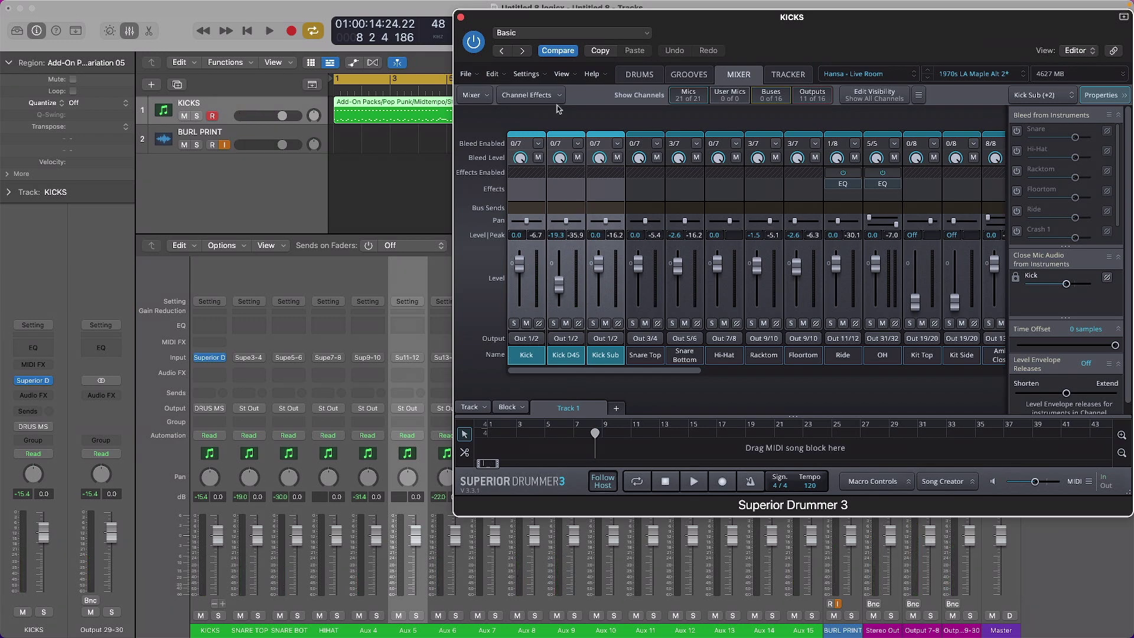
pyautogui.moveTo(578, 25); pyautogui.dragTo(387, 69)
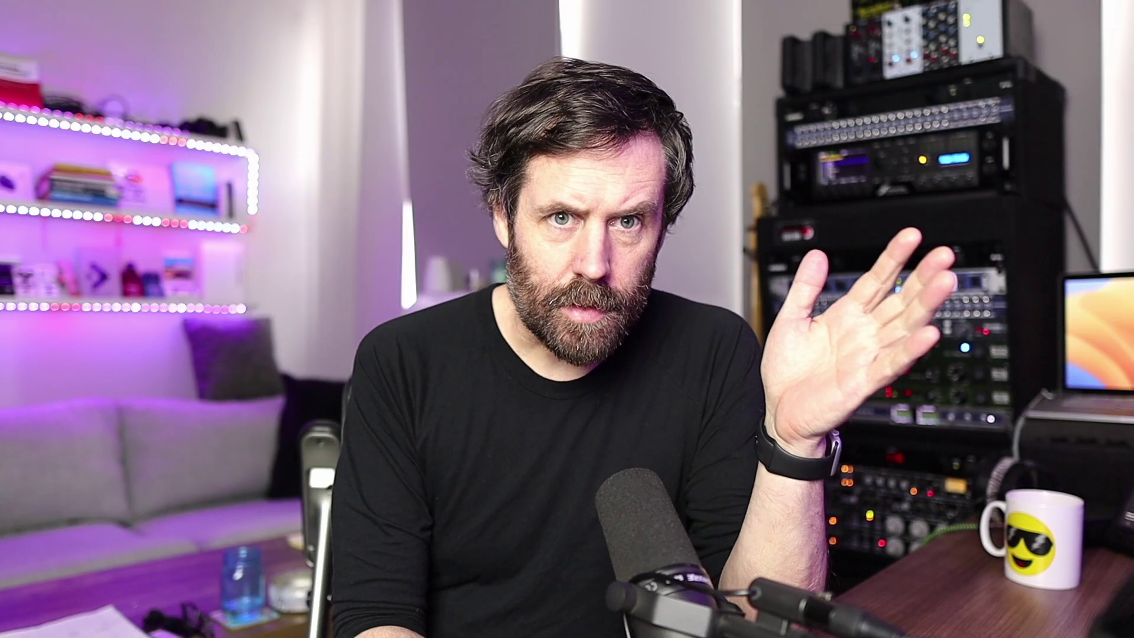
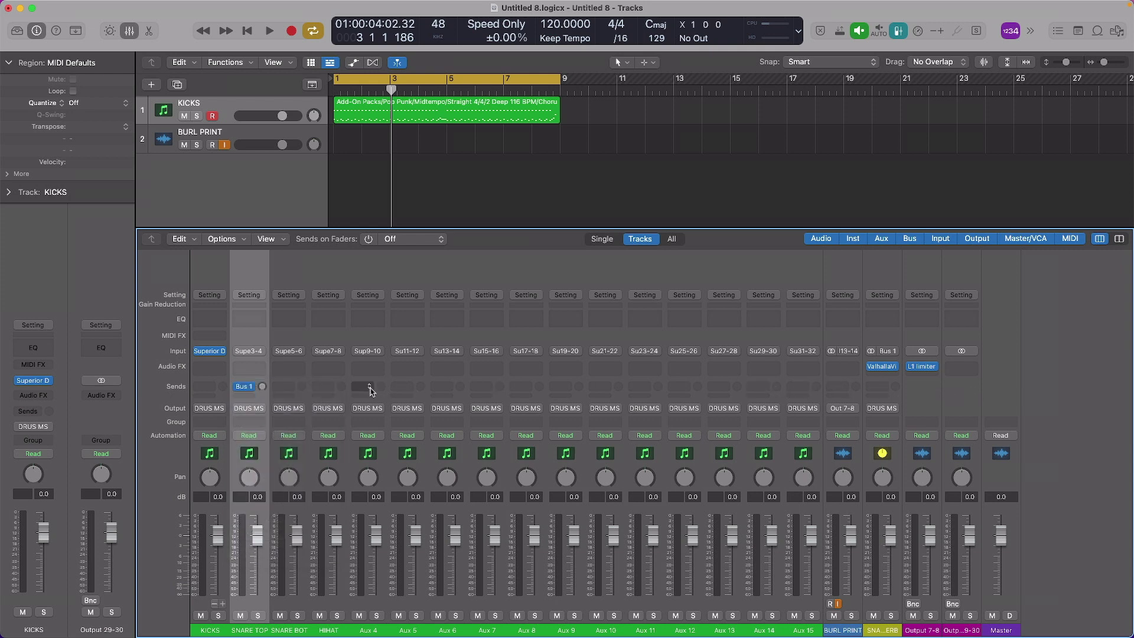
# Step: Inspect the ValhallaVintageVerb settings on the SNARE VERB channel and close the plug-in window
pyautogui.click(259, 367)
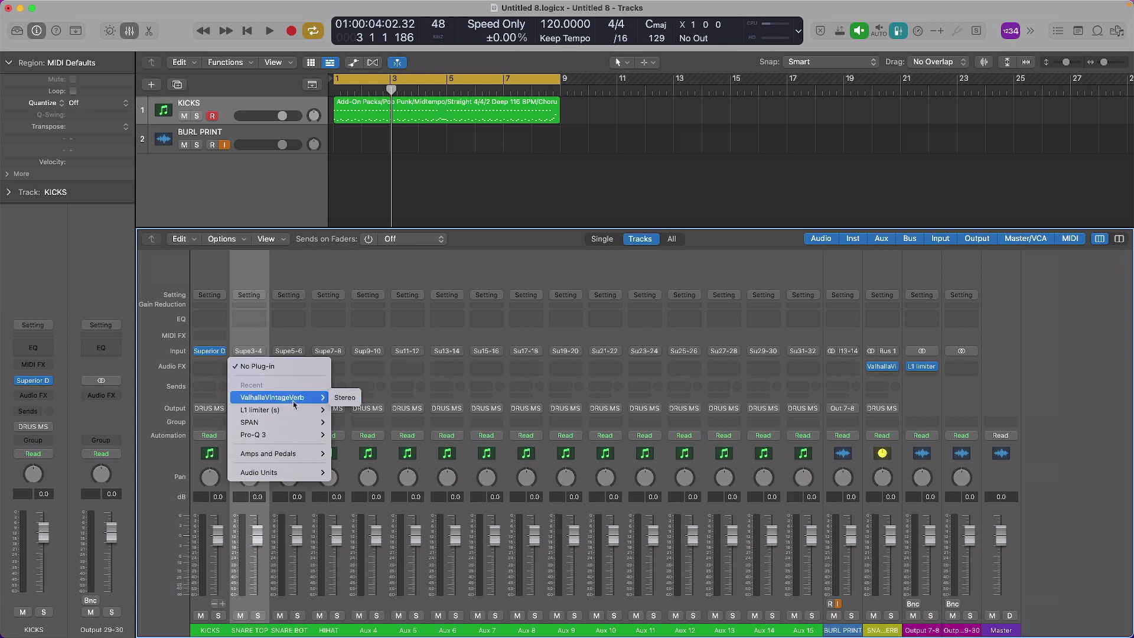
pyautogui.click(294, 340)
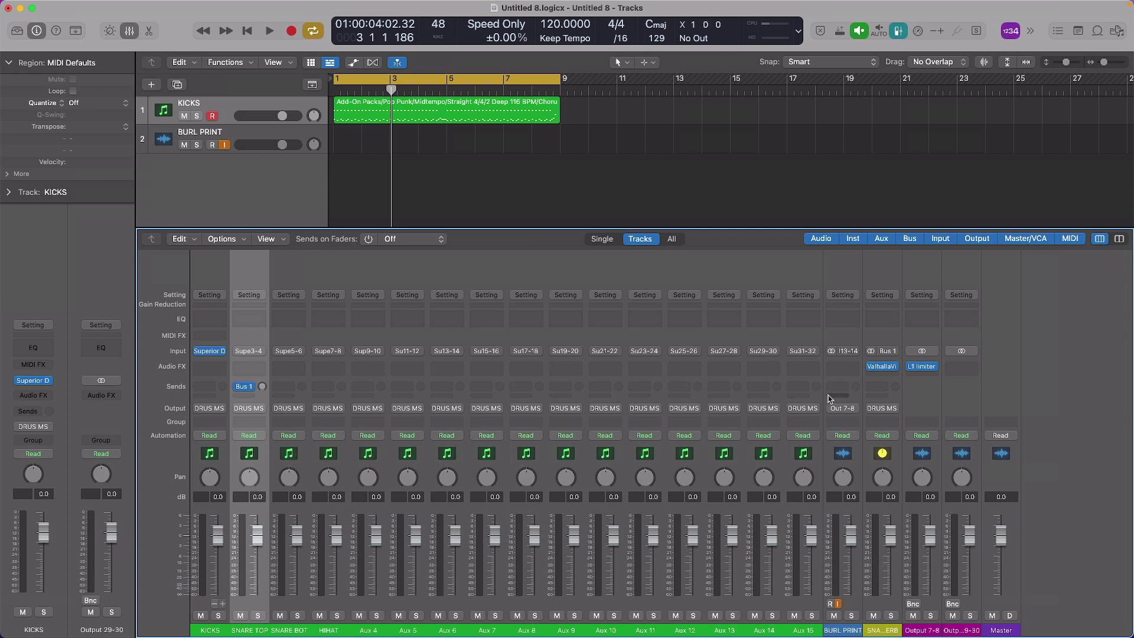
pyautogui.moveTo(872, 370)
pyautogui.click(884, 367)
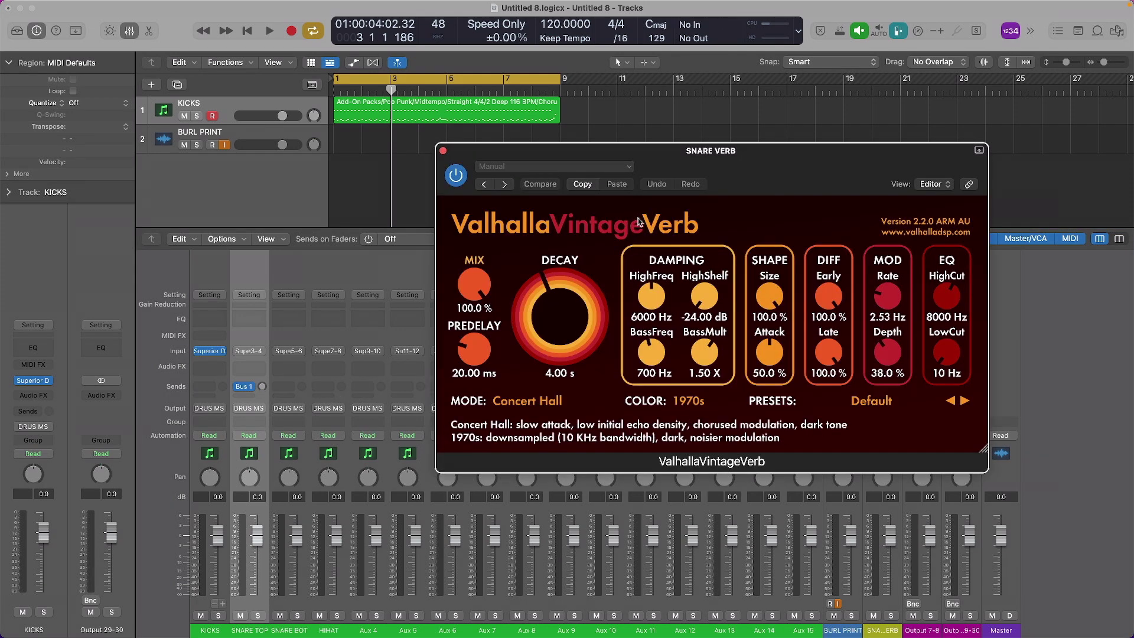
pyautogui.moveTo(760, 175); pyautogui.dragTo(665, 177)
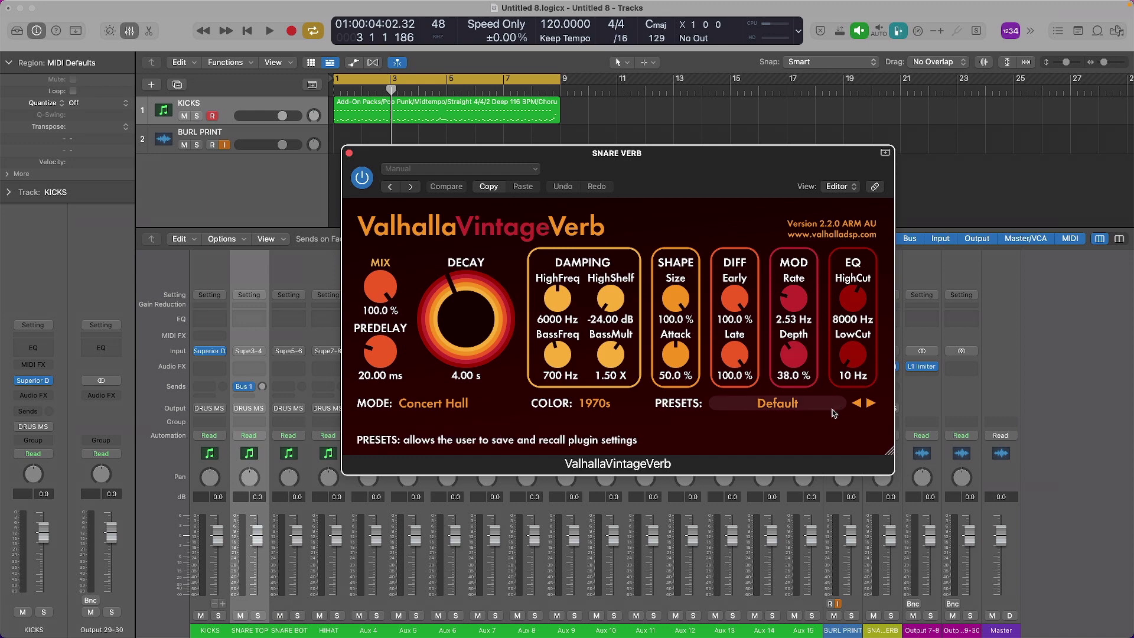
pyautogui.click(350, 153)
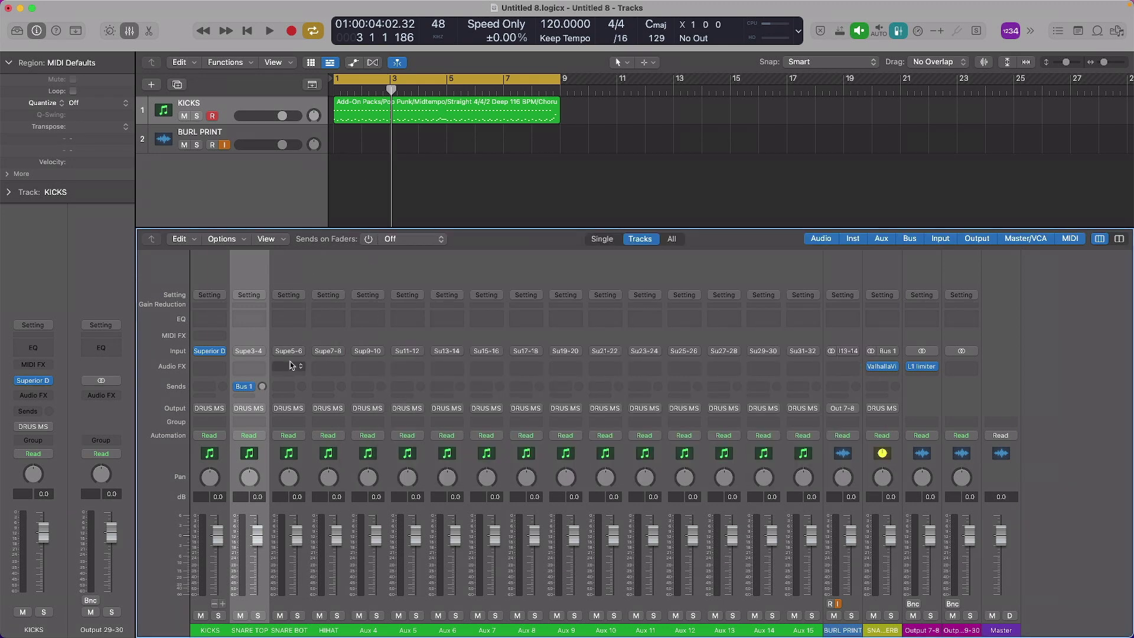
# Step: Raise the SNARE TOP strip's Bus 1 send to 6.0 dB while playing the drum region
pyautogui.click(263, 387)
pyautogui.click(263, 387)
pyautogui.press('space')
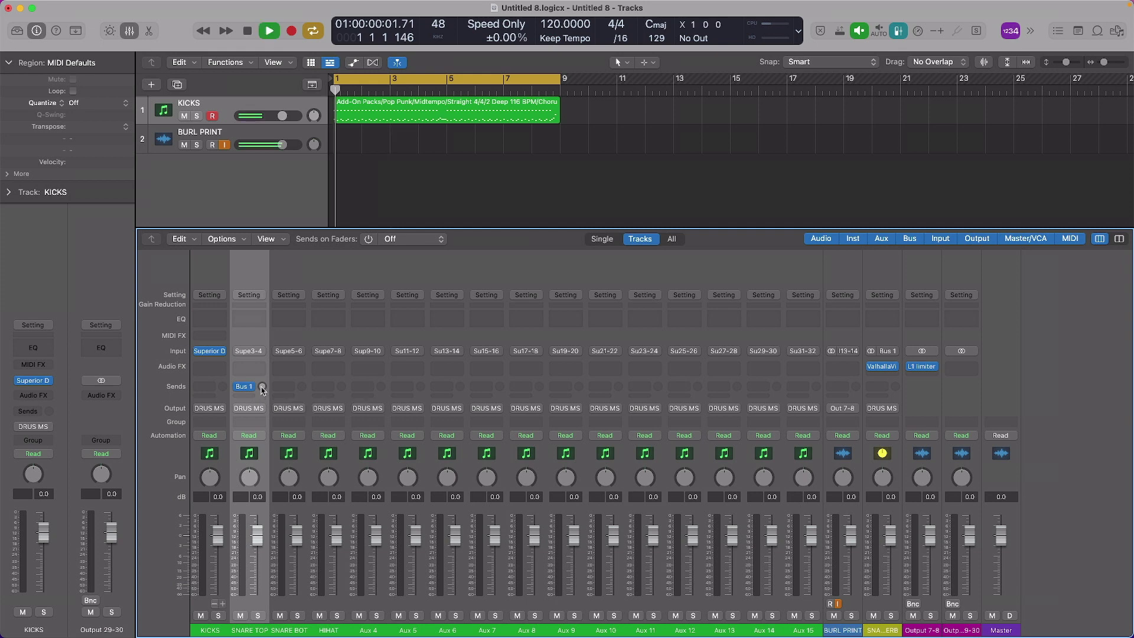
pyautogui.moveTo(262, 386); pyautogui.dragTo(281, 264)
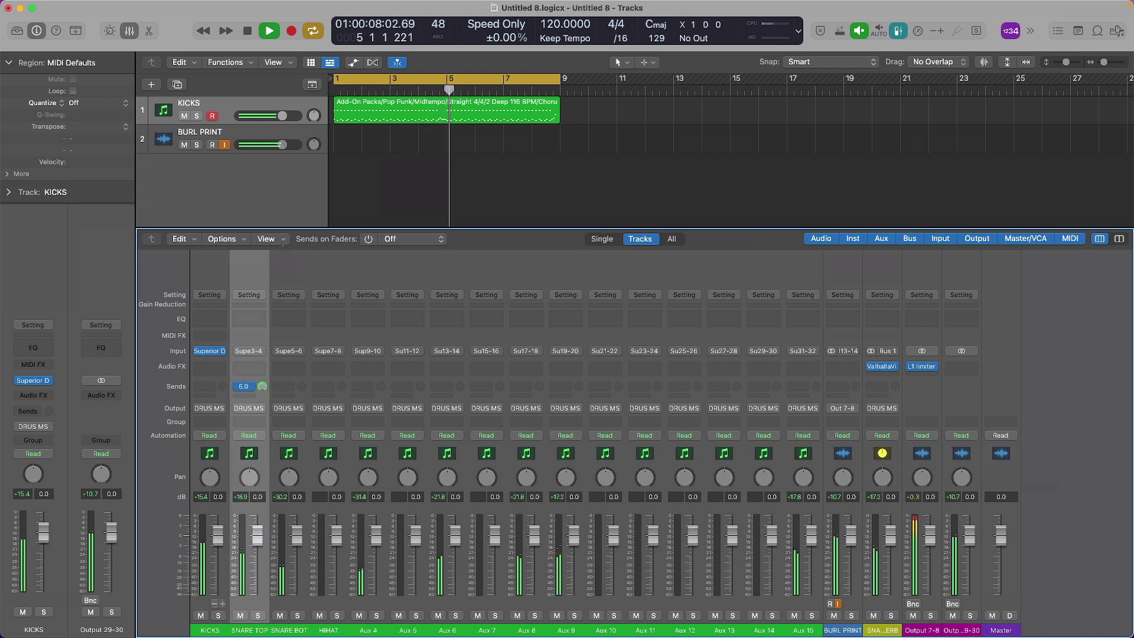
pyautogui.press('space')
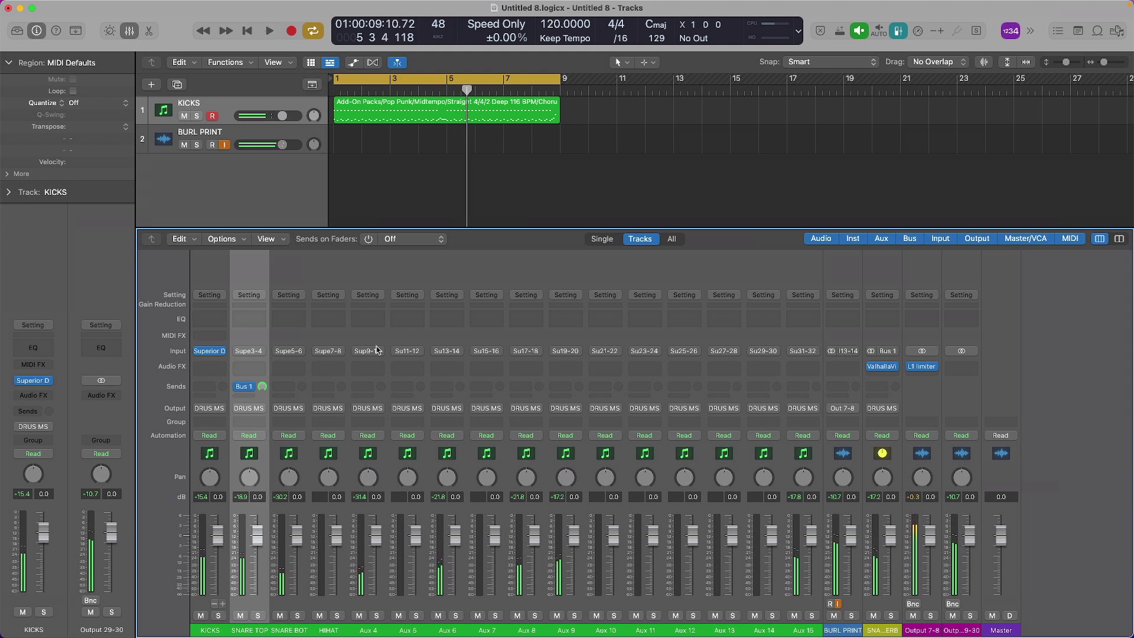